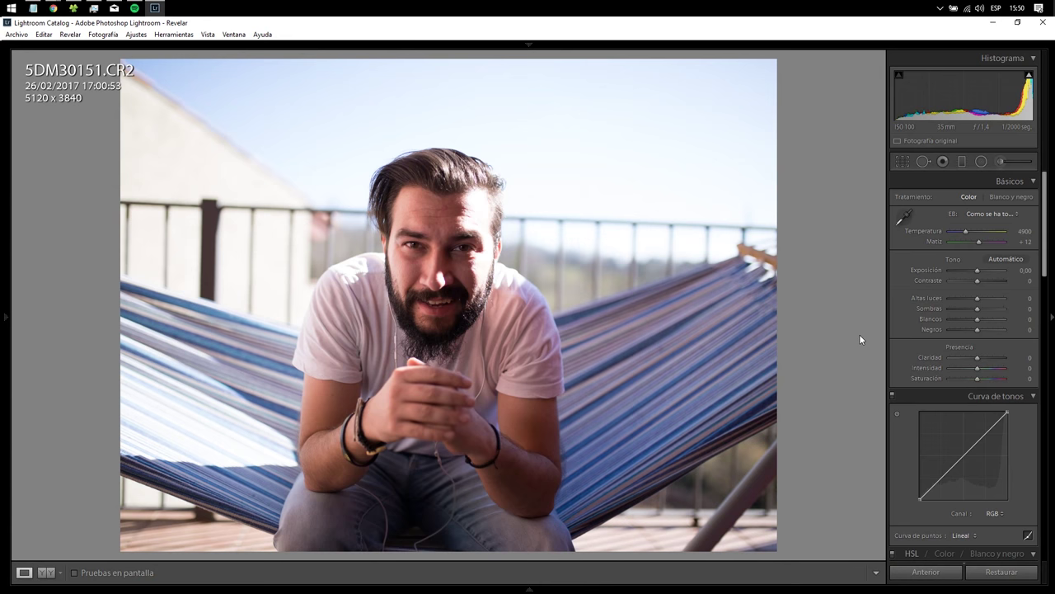
- Crop the portrait to 16 x 9 and straighten it by -2.19°, giving a 5016 x 2821 image
left_click(907, 165)
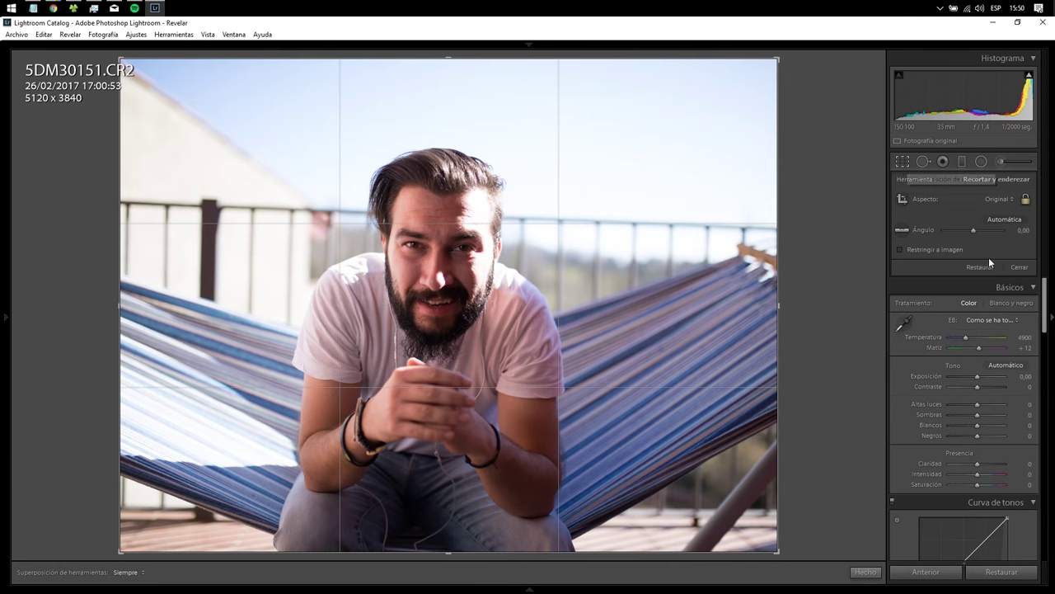
left_click(987, 199)
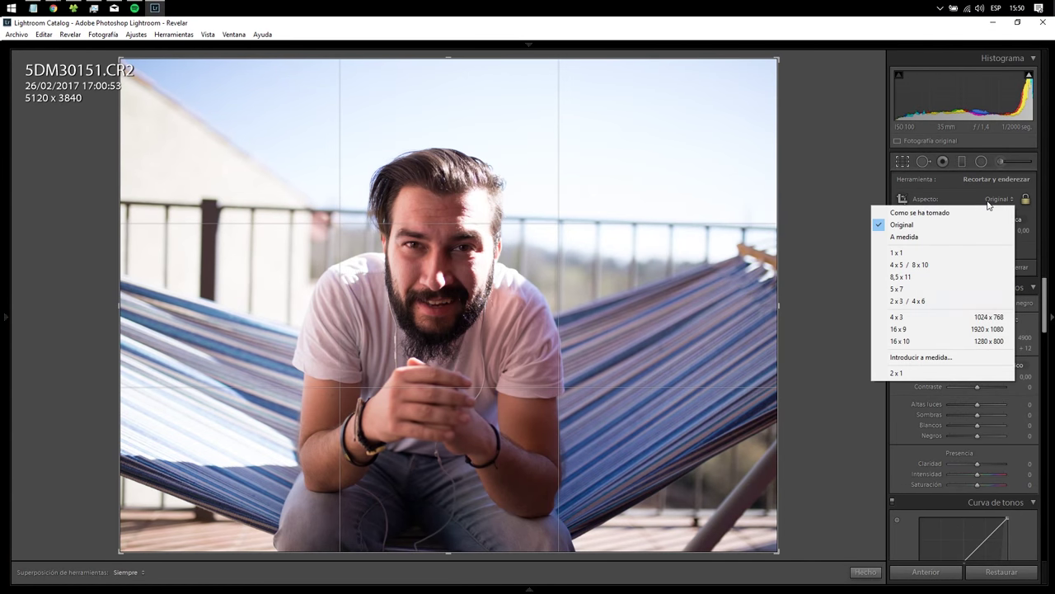
left_click(923, 332)
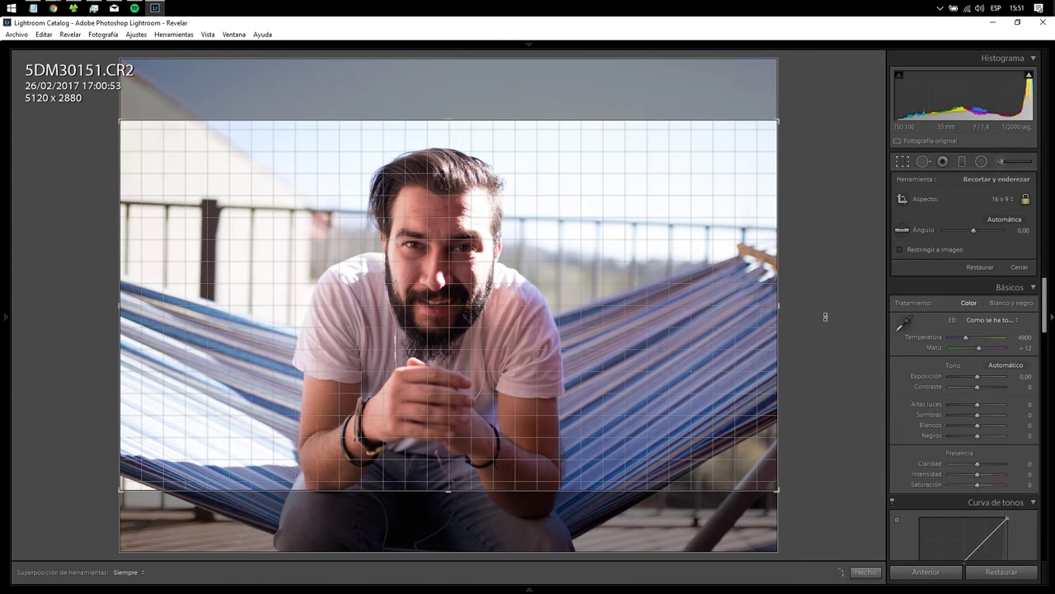
left_click_drag(825, 316, 827, 299)
left_click_drag(632, 340, 635, 321)
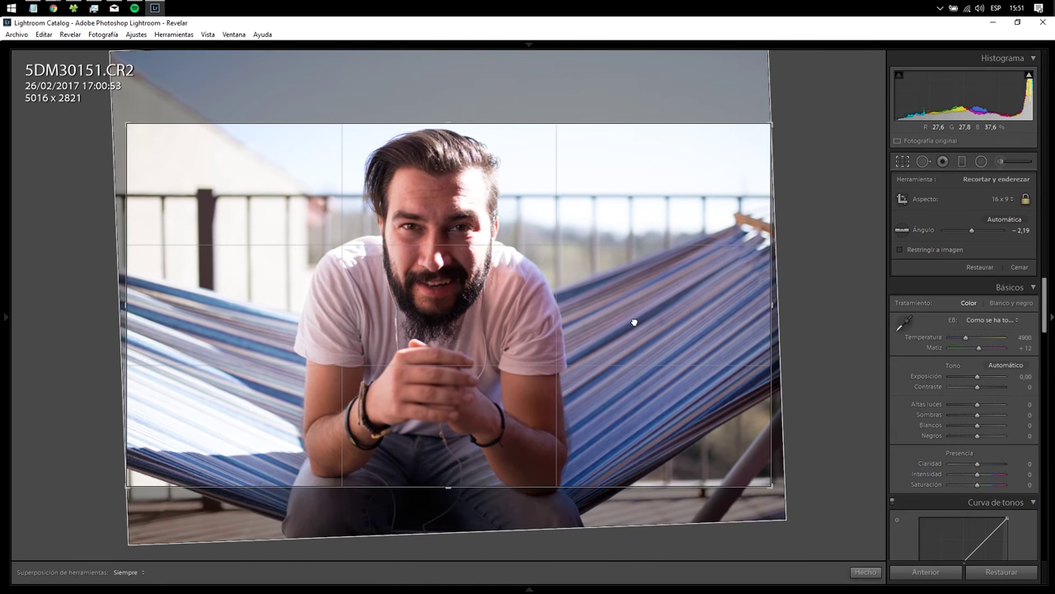
key("Return")
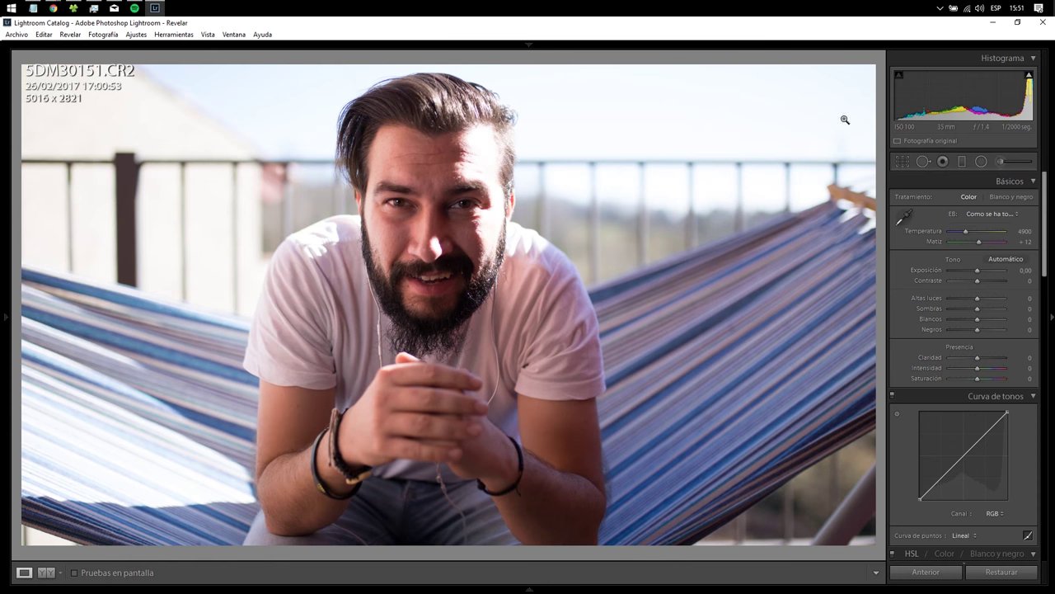
left_click_drag(976, 270, 984, 269)
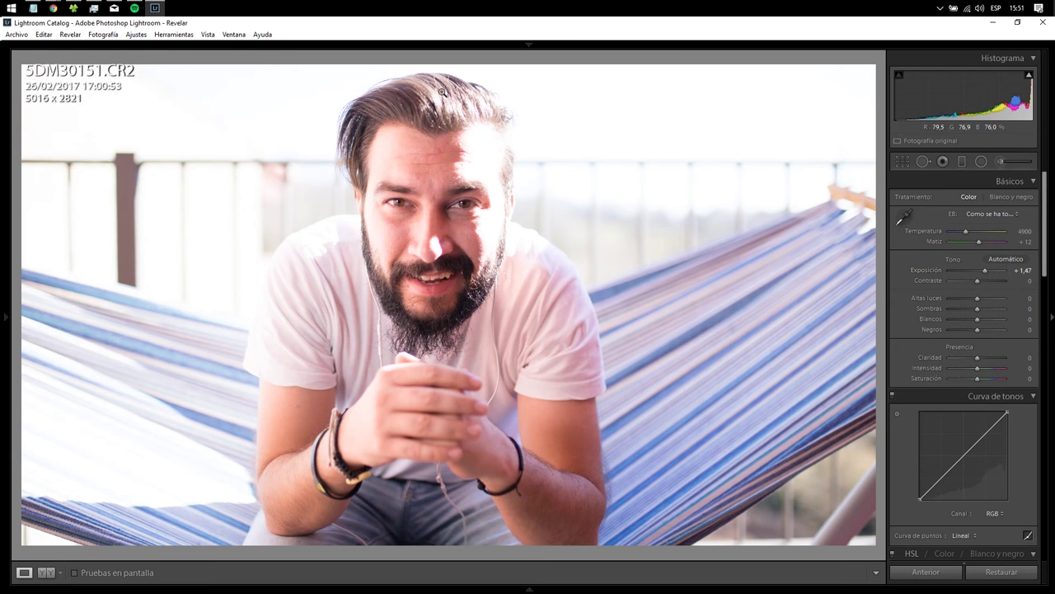
double_click(984, 271)
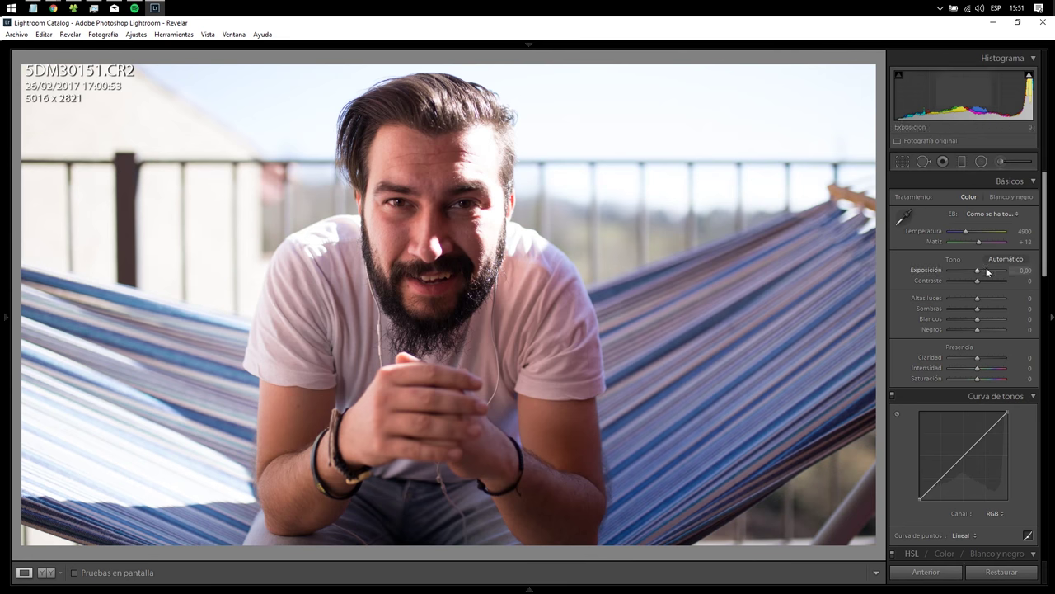
left_click_drag(975, 271, 966, 271)
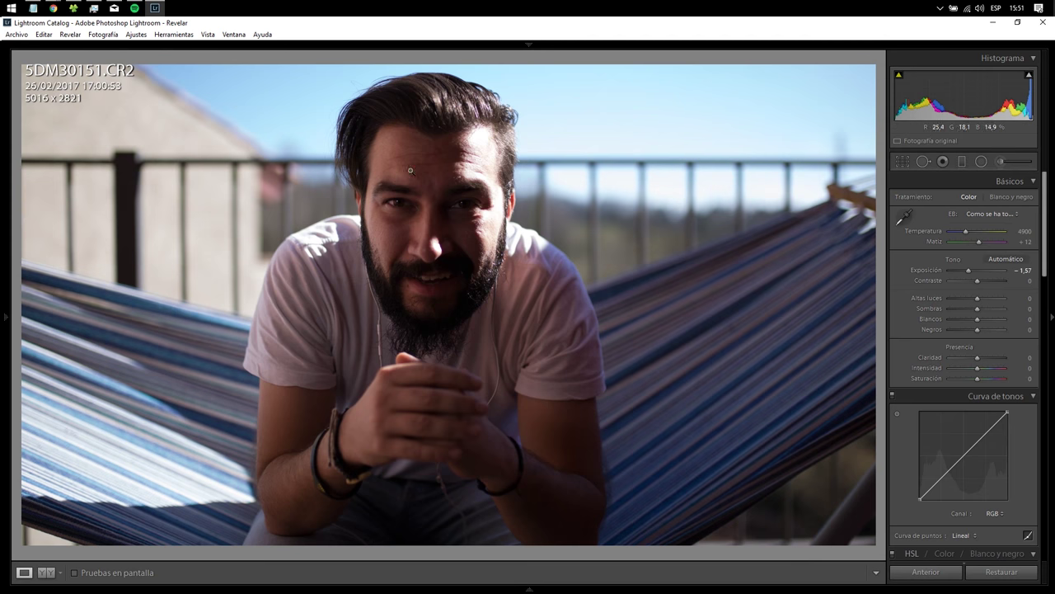
left_click(389, 204)
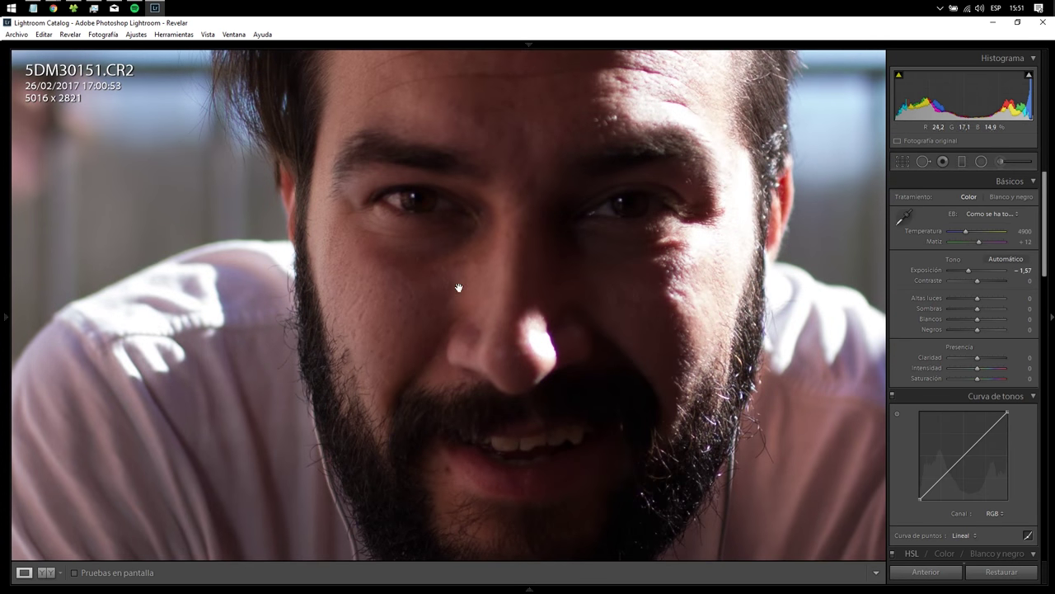
left_click_drag(969, 271, 989, 273)
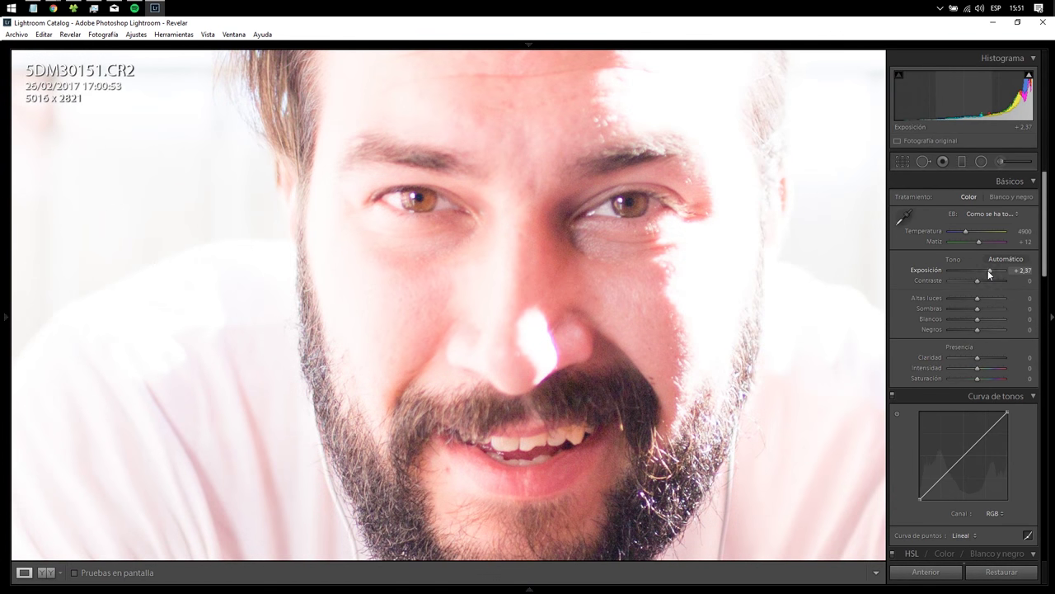
left_click(371, 507)
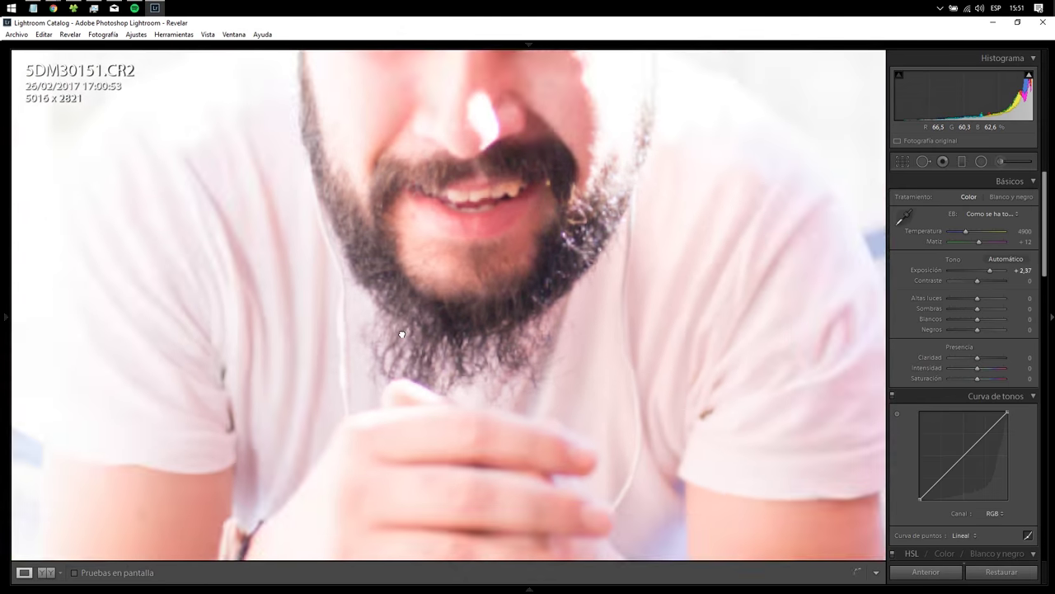
left_click(406, 338)
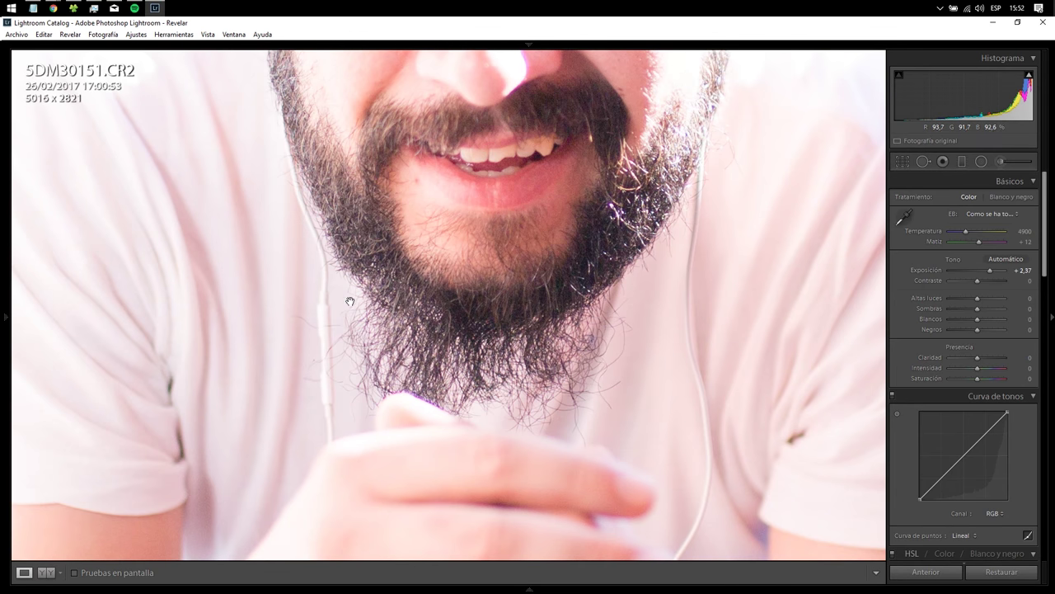
left_click(409, 274)
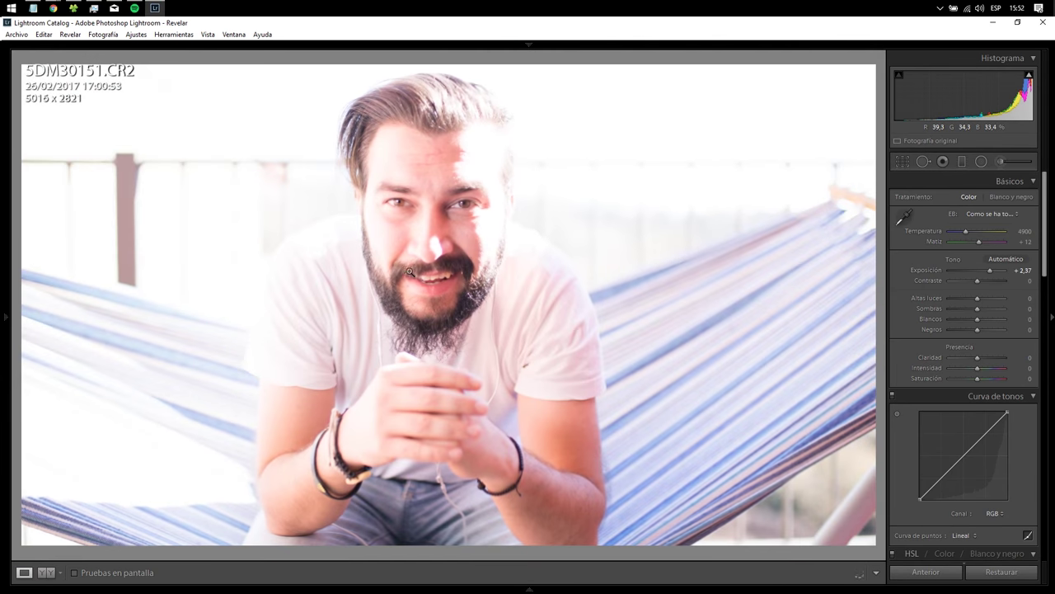
left_click(400, 103)
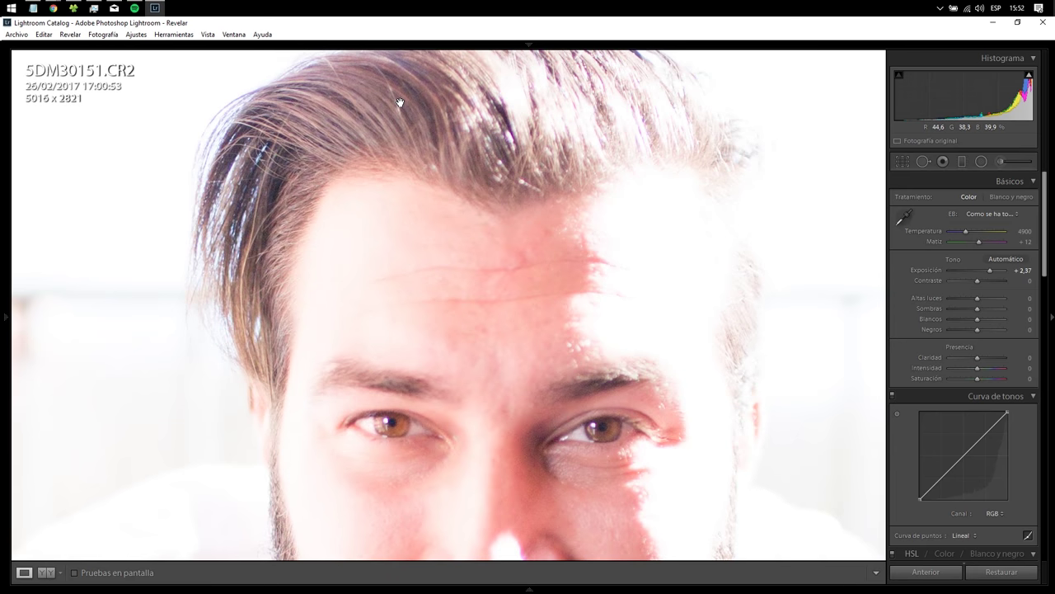
left_click_drag(400, 103, 412, 128)
left_click(412, 128)
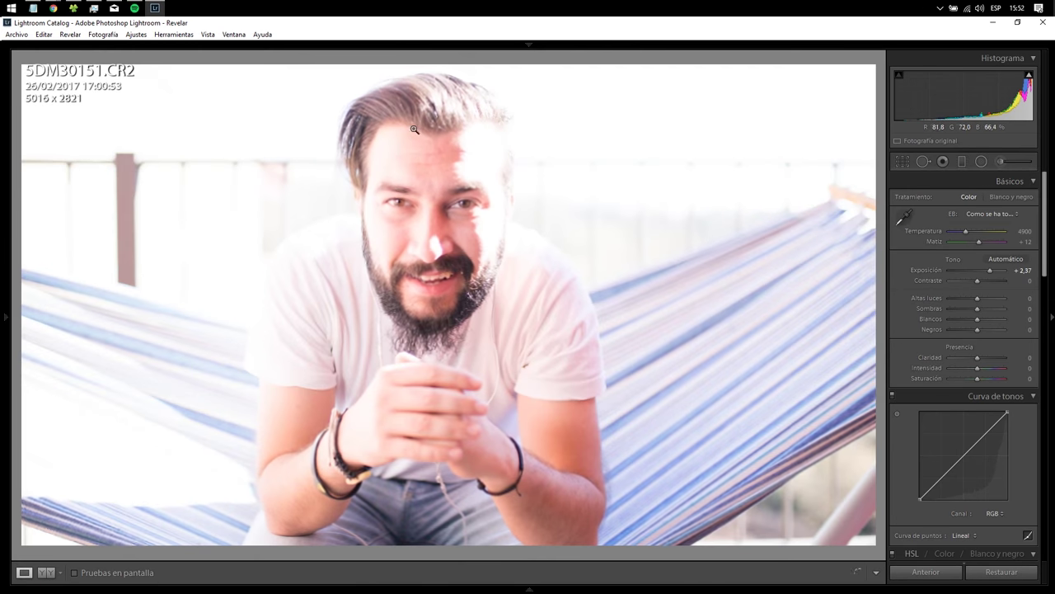
double_click(989, 271)
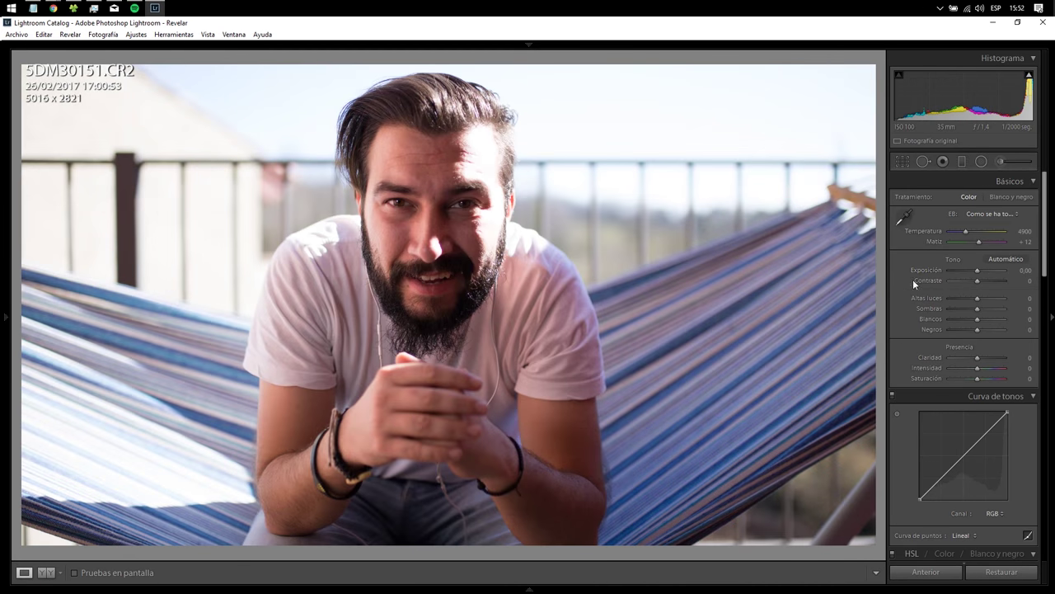
- Switch the Camera Calibration profile from Adobe Standard to Camera Portrait
scroll(1046, 334, "down", 3)
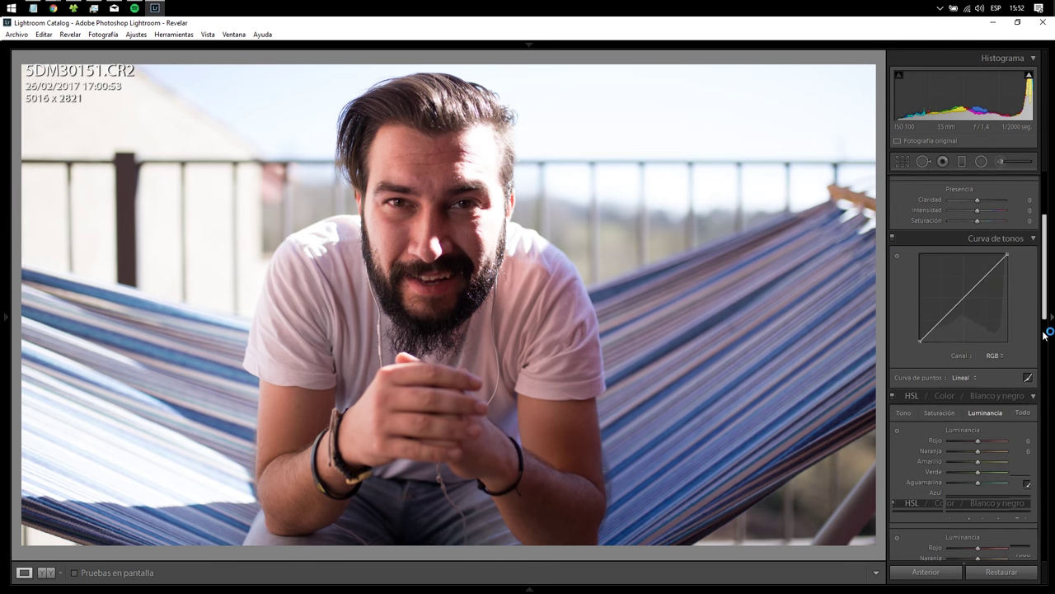
scroll(1045, 334, "down", 10)
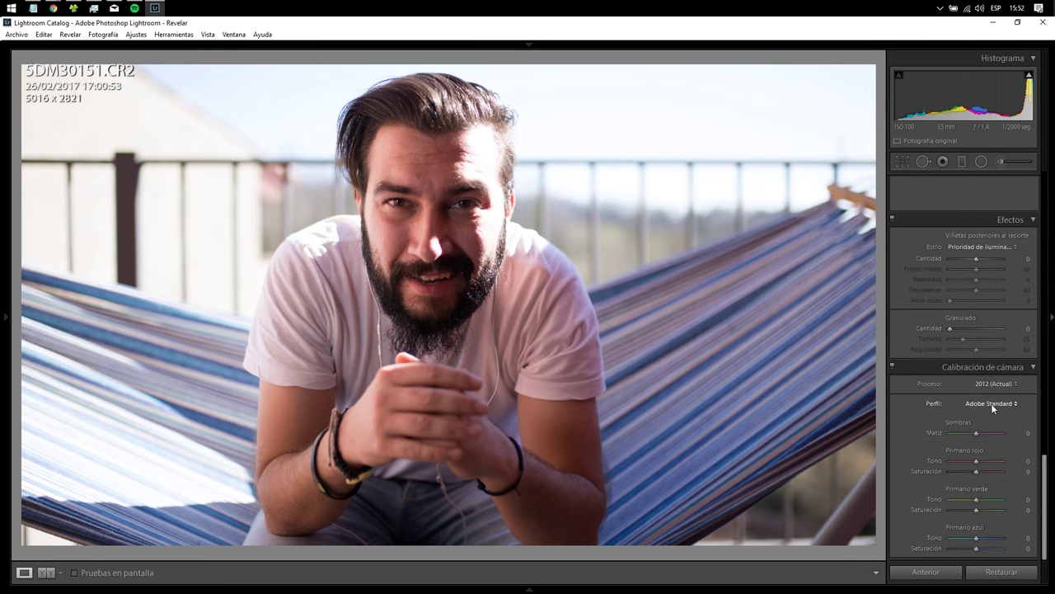
left_click(994, 407)
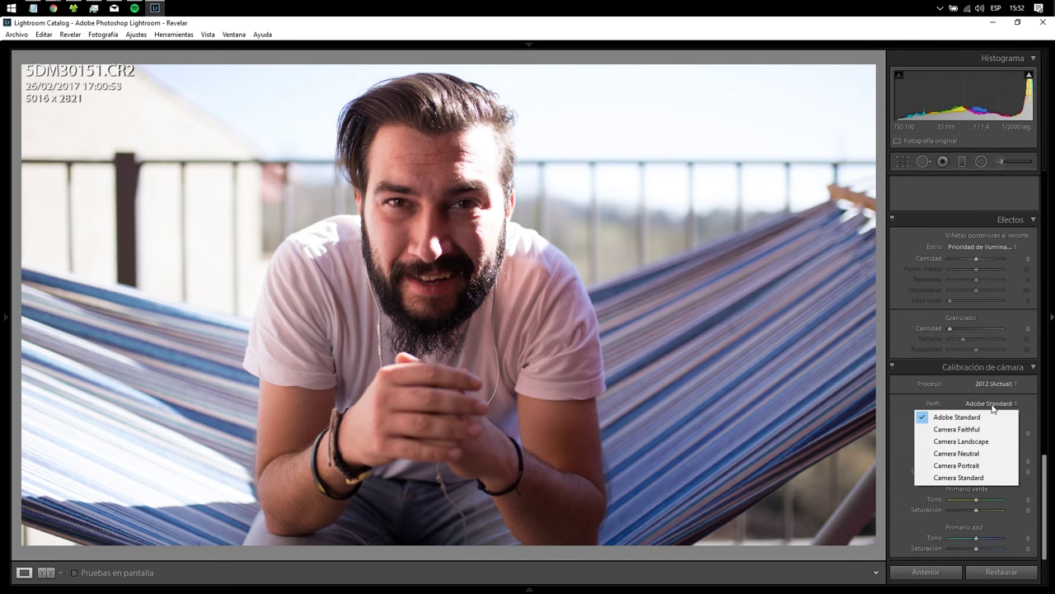
left_click(972, 466)
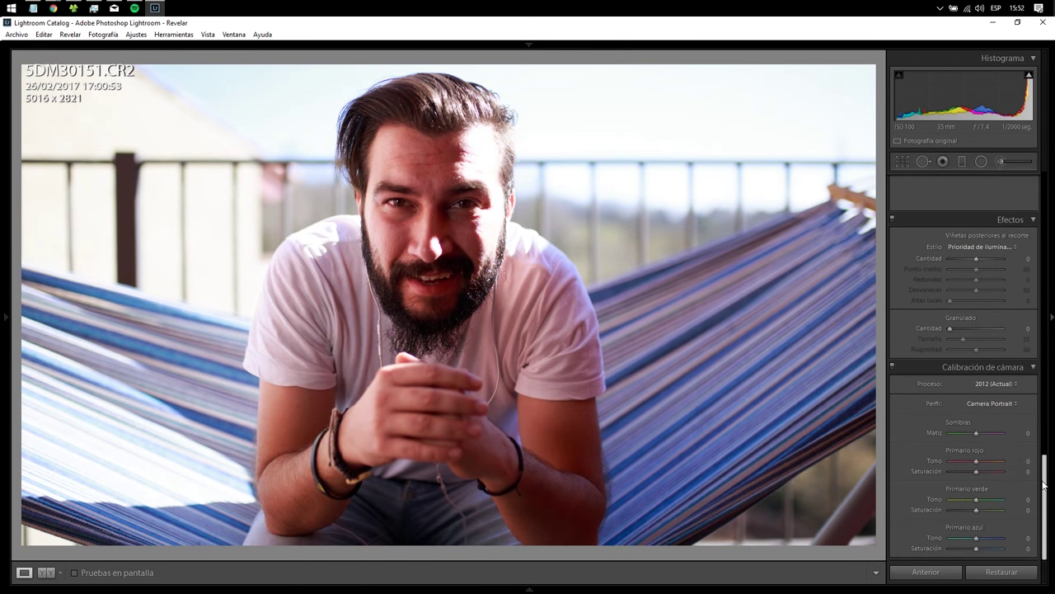
left_click_drag(1044, 484, 1048, 202)
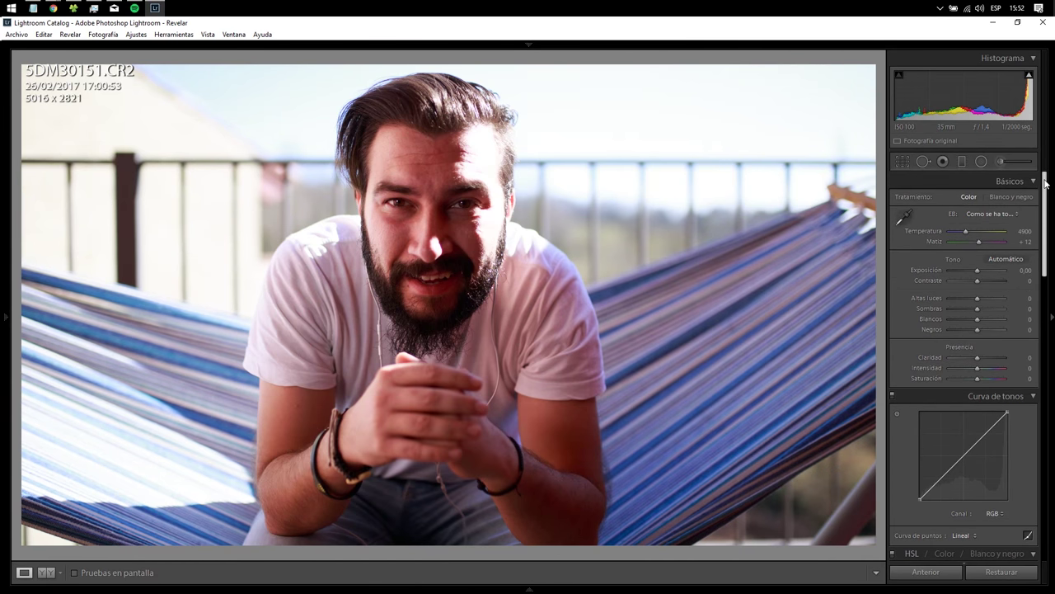
- In the Basic panel, set Contrast to -41 and Exposure to +0.35
left_click(967, 282)
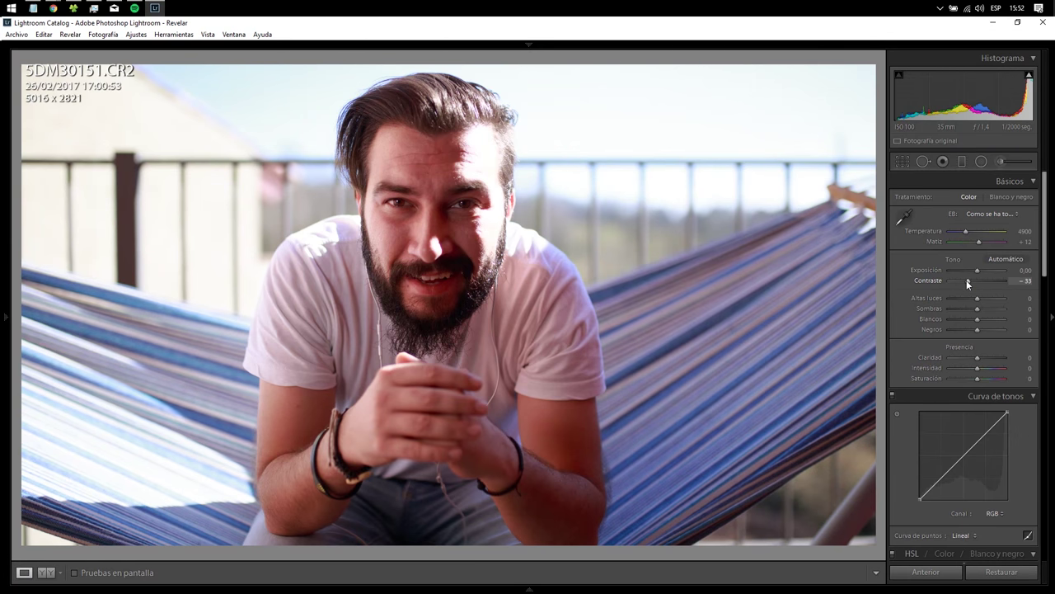
mouse_move(964, 281)
left_mouse_down()
mouse_move(938, 284)
mouse_move(978, 269)
left_mouse_up()
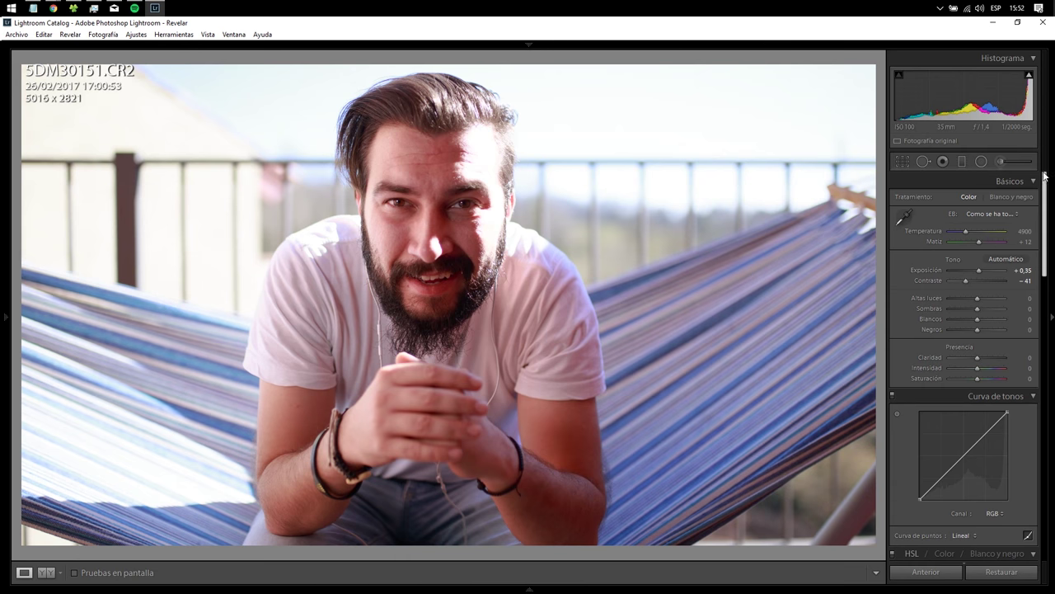
scroll(1043, 196, "down", 1)
- Enable lens profile corrections with the detected Sigma 35mm F1.4 DG HSM profile
left_click_drag(1044, 195, 1052, 375)
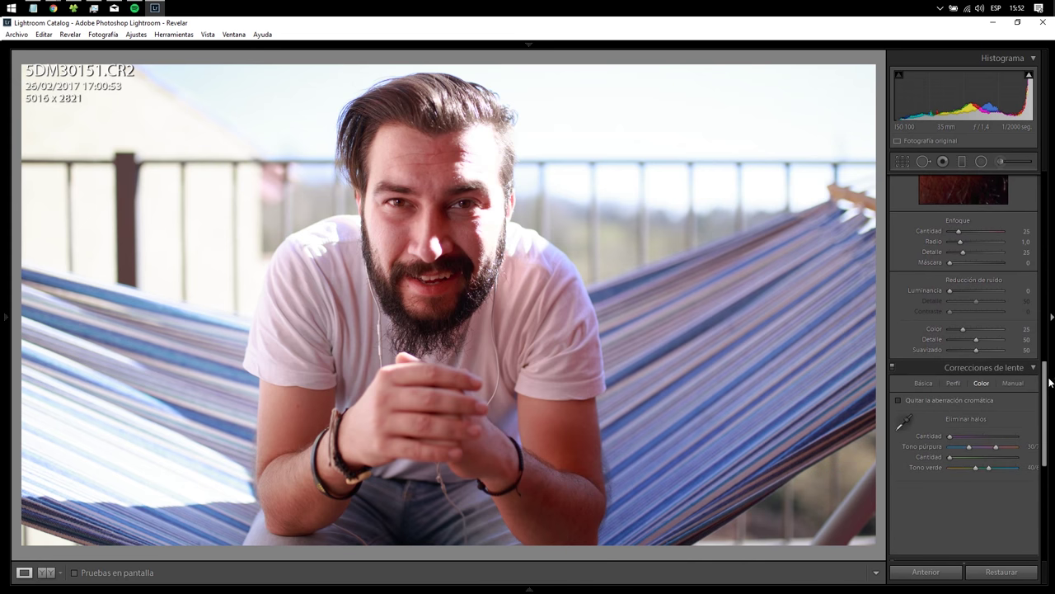
left_click(953, 384)
left_click(898, 401)
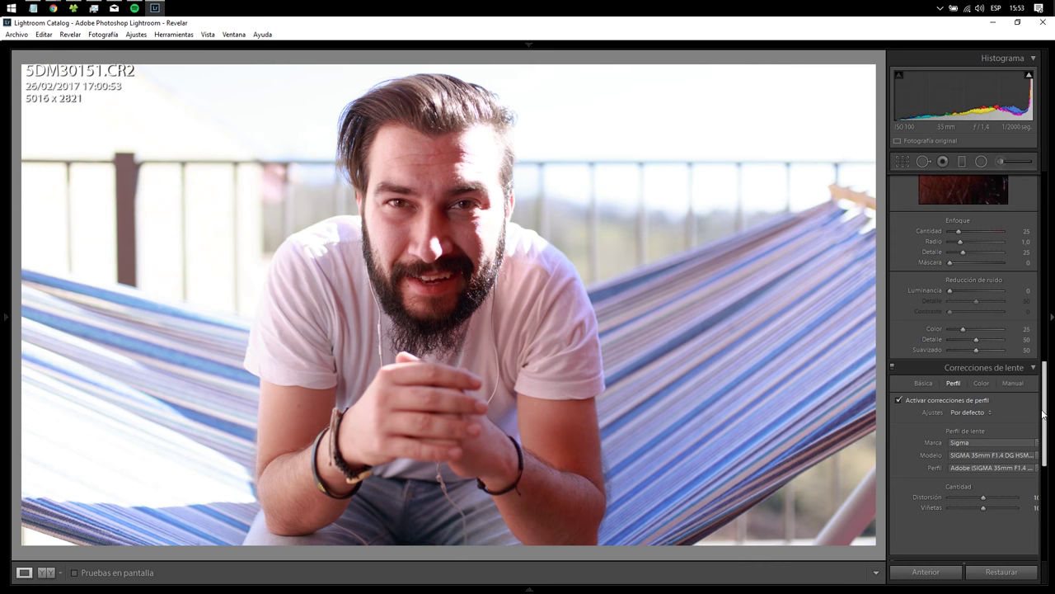
left_click_drag(1044, 414, 1046, 195)
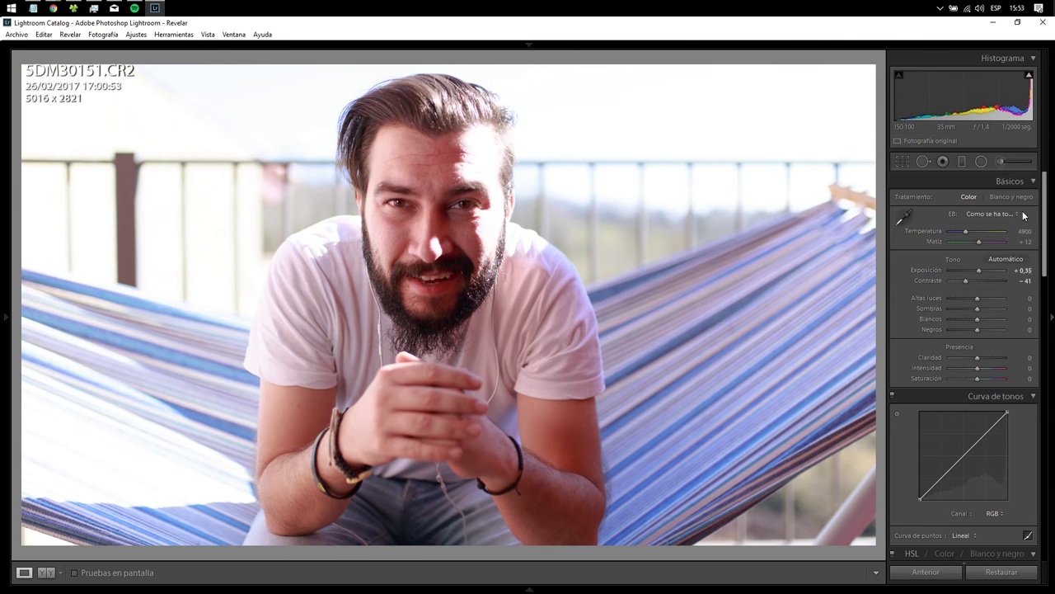
- Set Basic tones to Exposure +0.96, Blacks -60, Shadows +23, Highlights -100 and Whites -47
left_click_drag(979, 275, 982, 274)
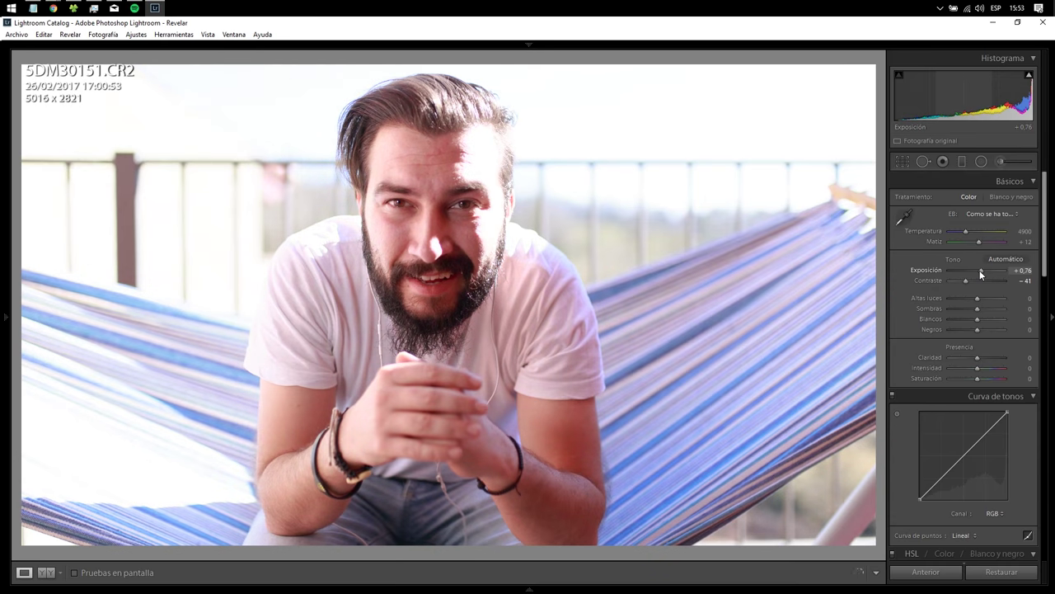
left_click_drag(980, 273, 982, 274)
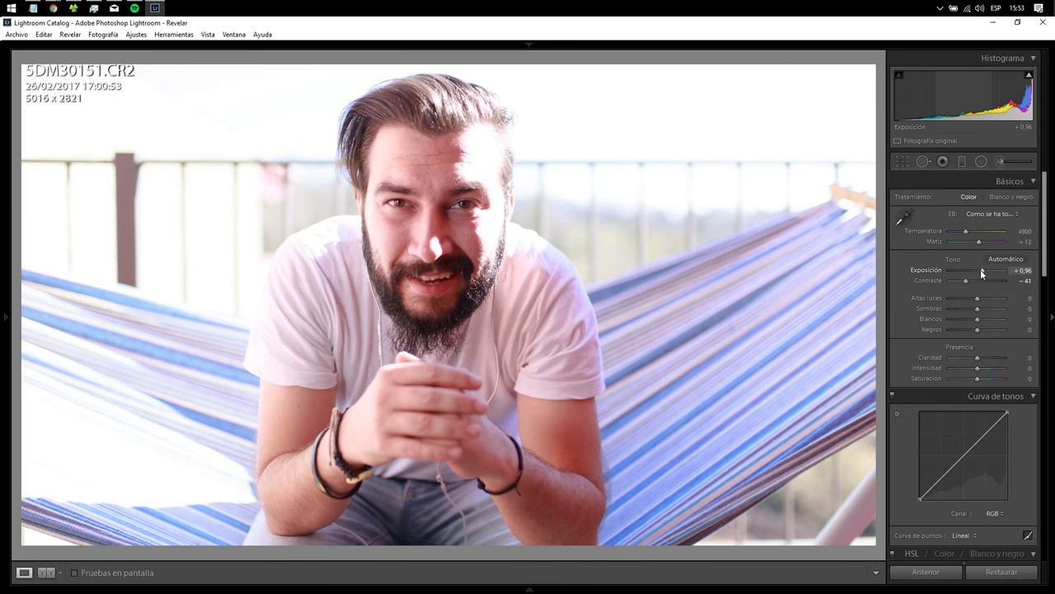
left_click_drag(976, 329, 971, 329)
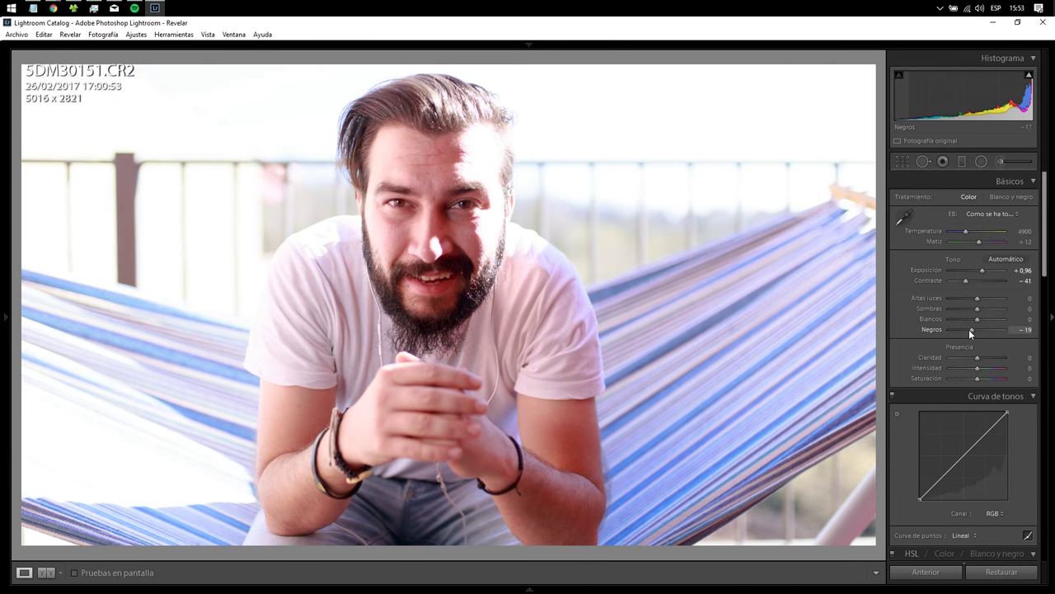
left_click_drag(970, 329, 963, 330)
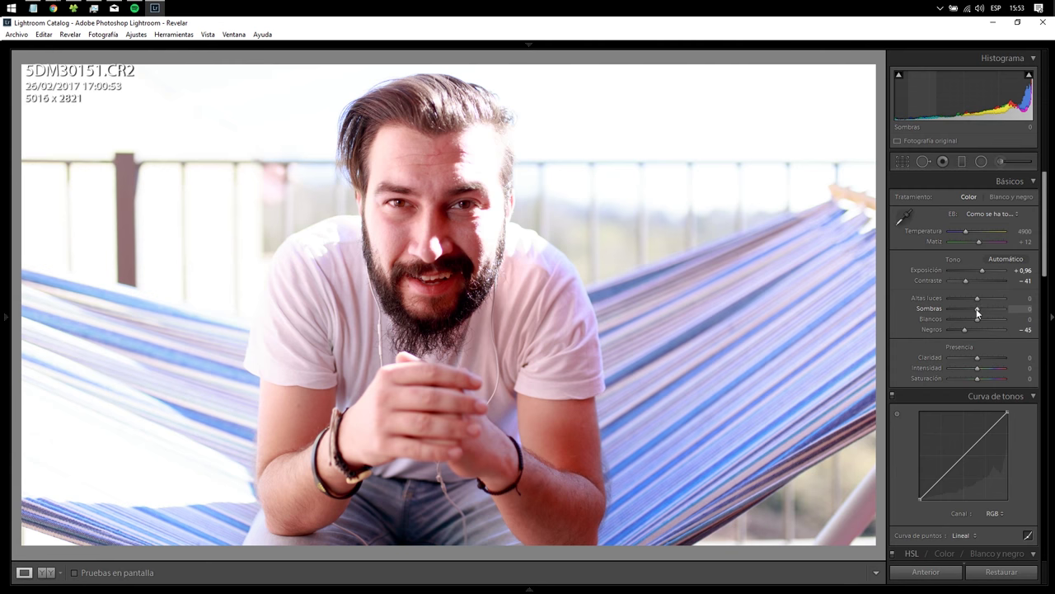
left_click_drag(978, 312, 983, 310)
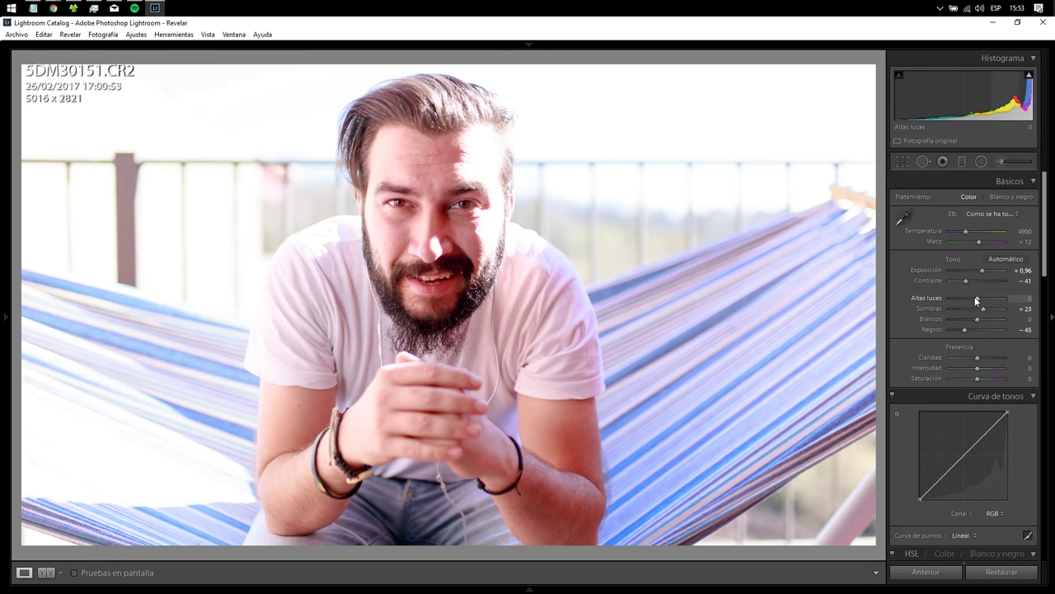
left_click_drag(972, 302, 967, 302)
mouse_move(968, 300)
left_mouse_down()
mouse_move(1022, 302)
mouse_move(938, 301)
mouse_move(1050, 298)
mouse_move(877, 294)
left_mouse_up()
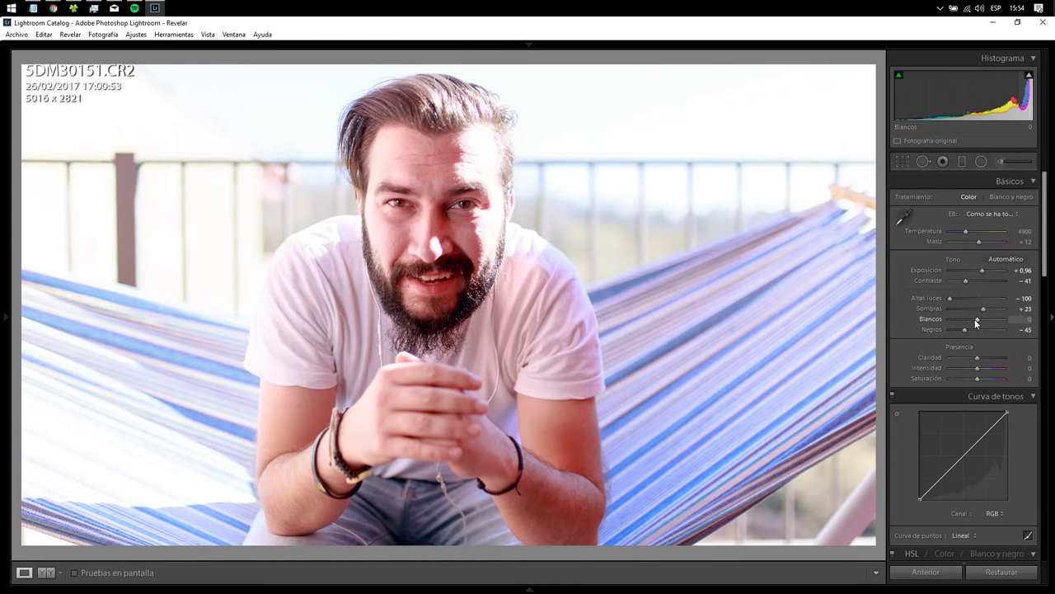
mouse_move(976, 321)
left_mouse_down()
mouse_move(930, 330)
mouse_move(1002, 319)
mouse_move(907, 323)
mouse_move(1002, 326)
mouse_move(891, 328)
mouse_move(963, 322)
left_mouse_up()
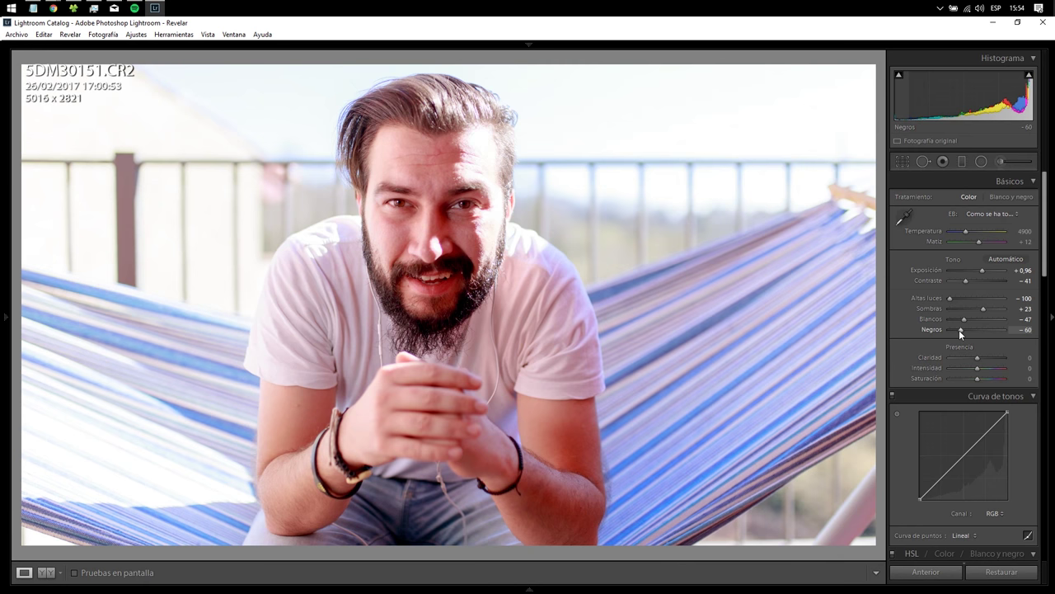
left_click(1001, 164)
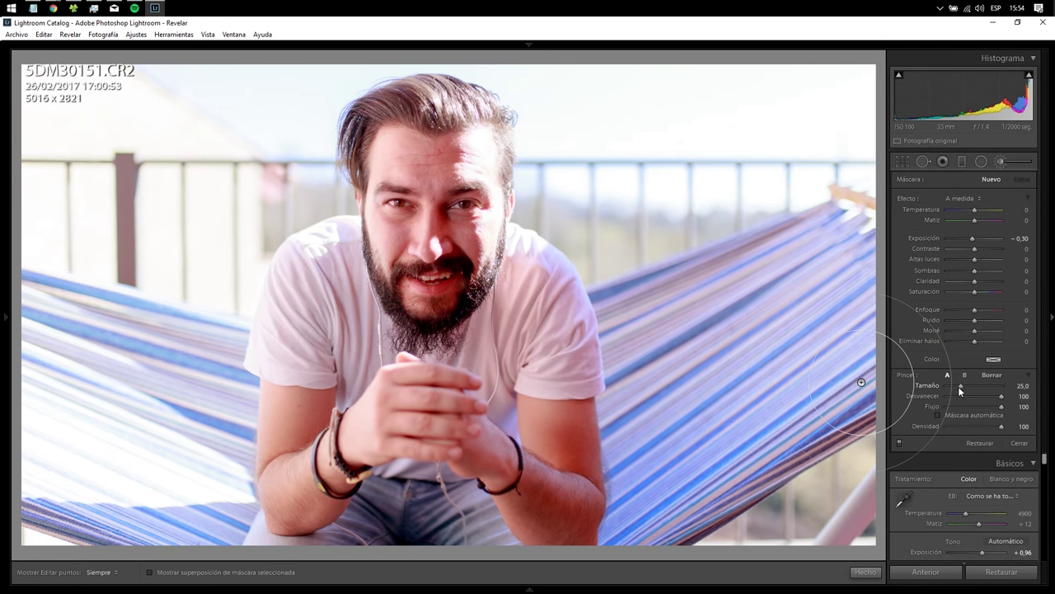
- Brush the cheek, eye, mustache and nose with Exposure 0.37, Highlights -32 and Shadows +13
left_click_drag(960, 388, 951, 384)
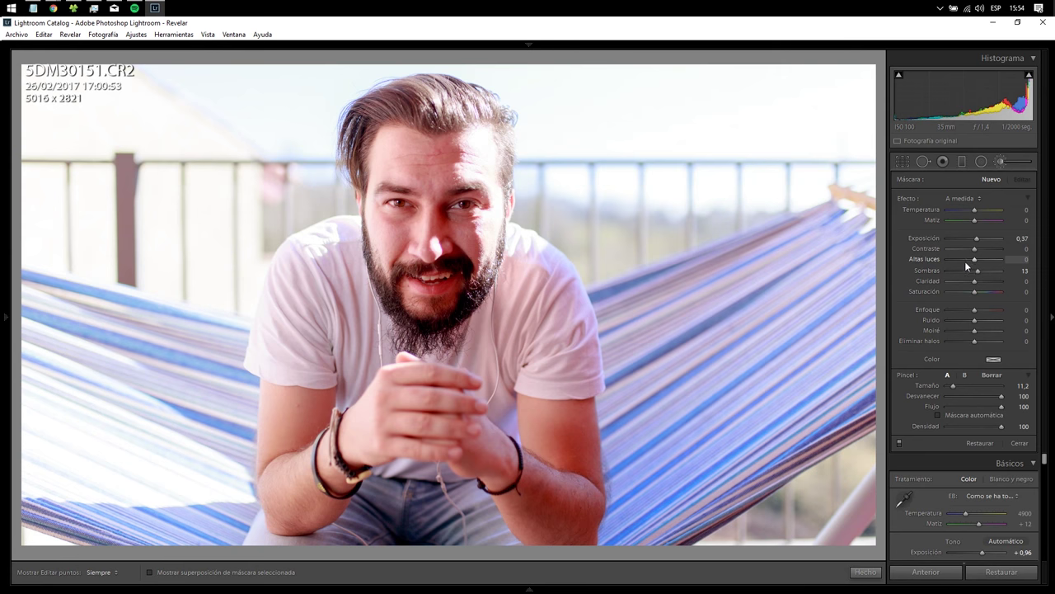
left_click(964, 258)
key("h")
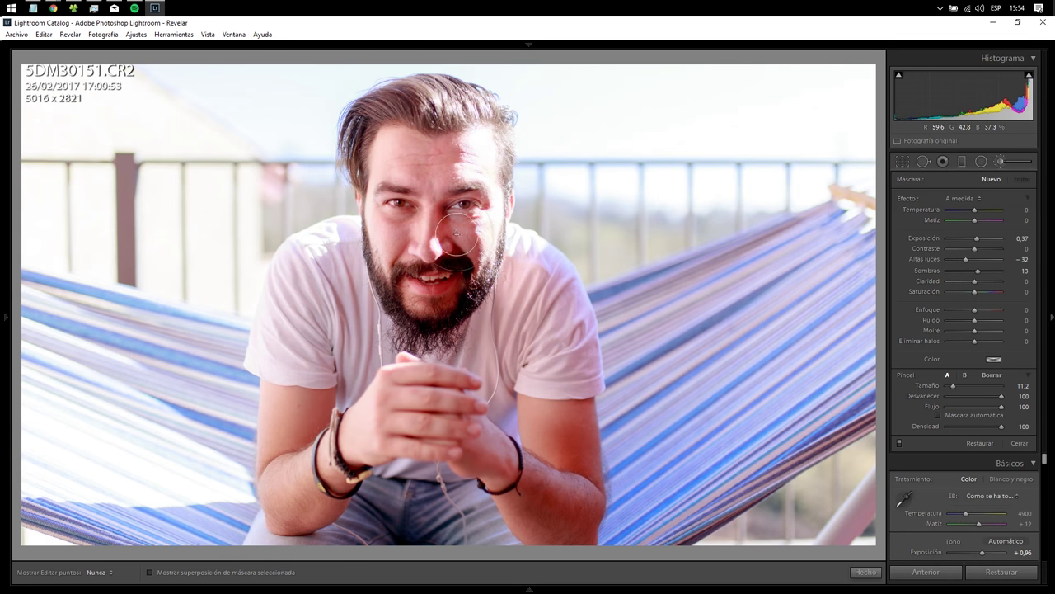
mouse_move(464, 246)
left_mouse_down()
mouse_move(459, 216)
mouse_move(446, 294)
left_mouse_up()
key("h")
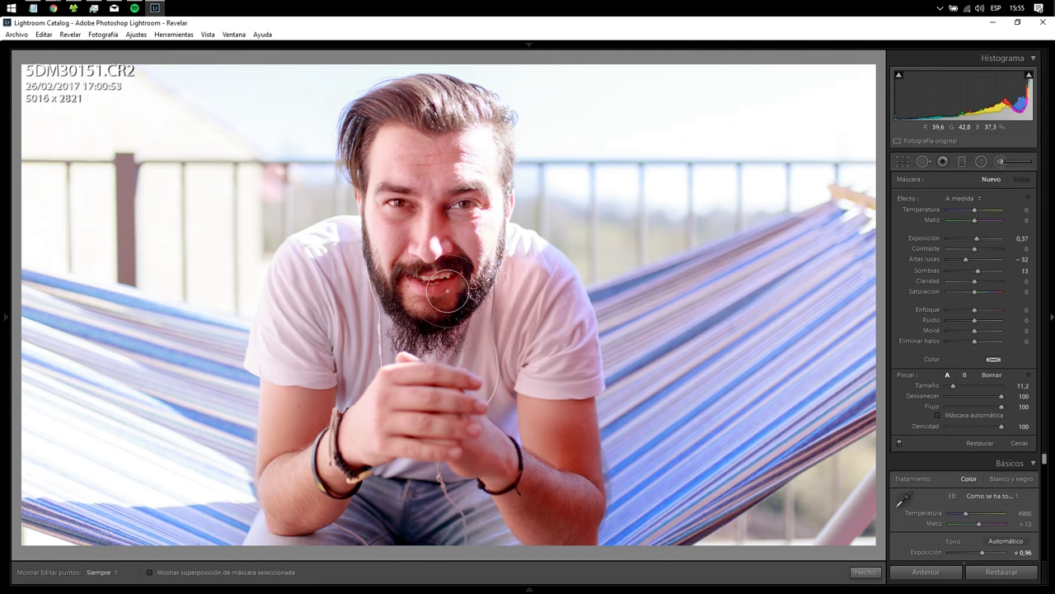
key("h")
left_click_drag(446, 294, 438, 195)
key("h")
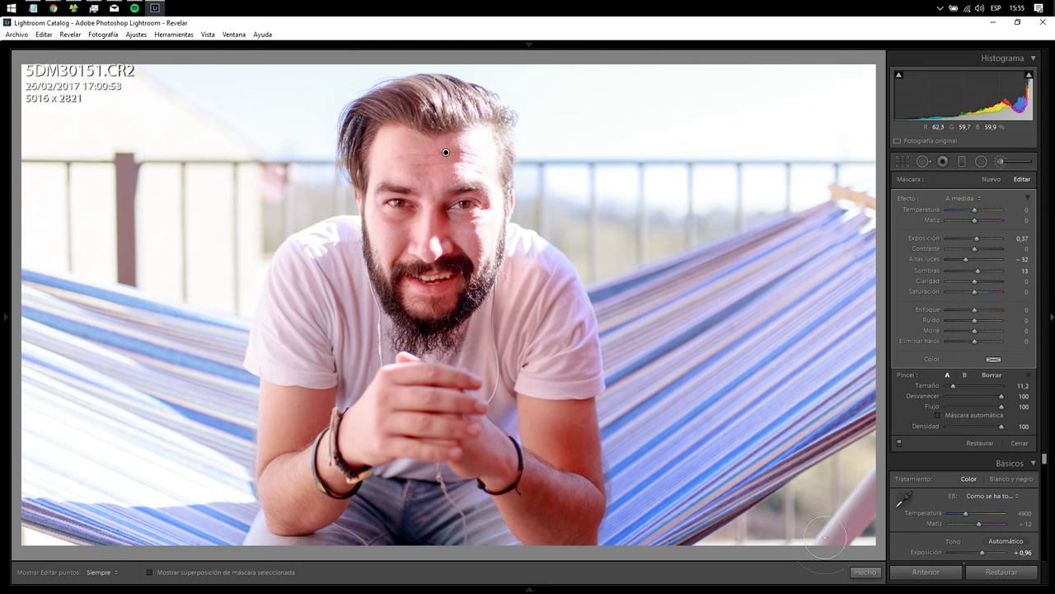
left_click(865, 572)
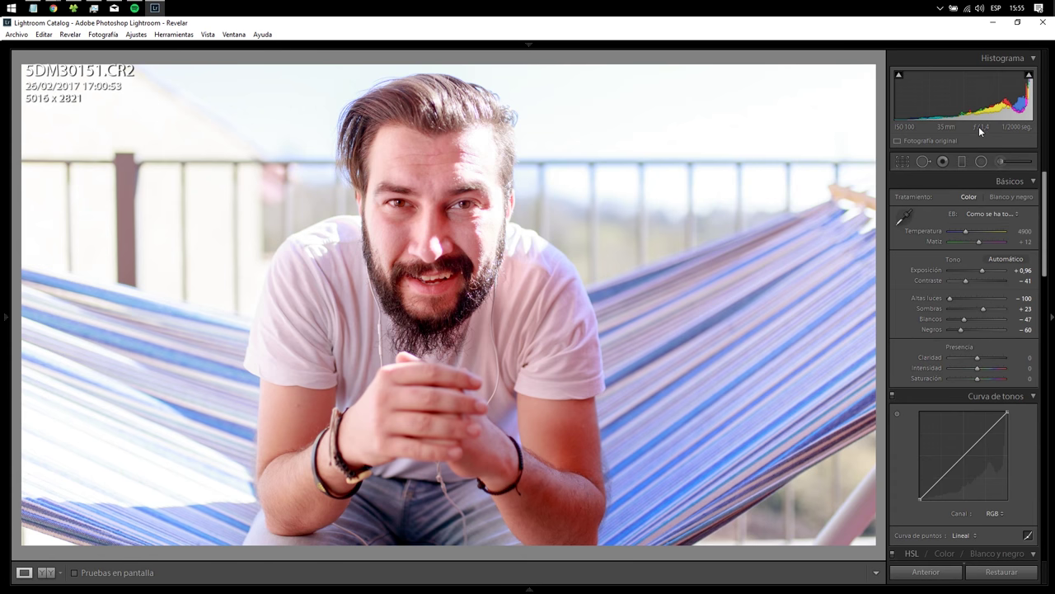
left_click(395, 200)
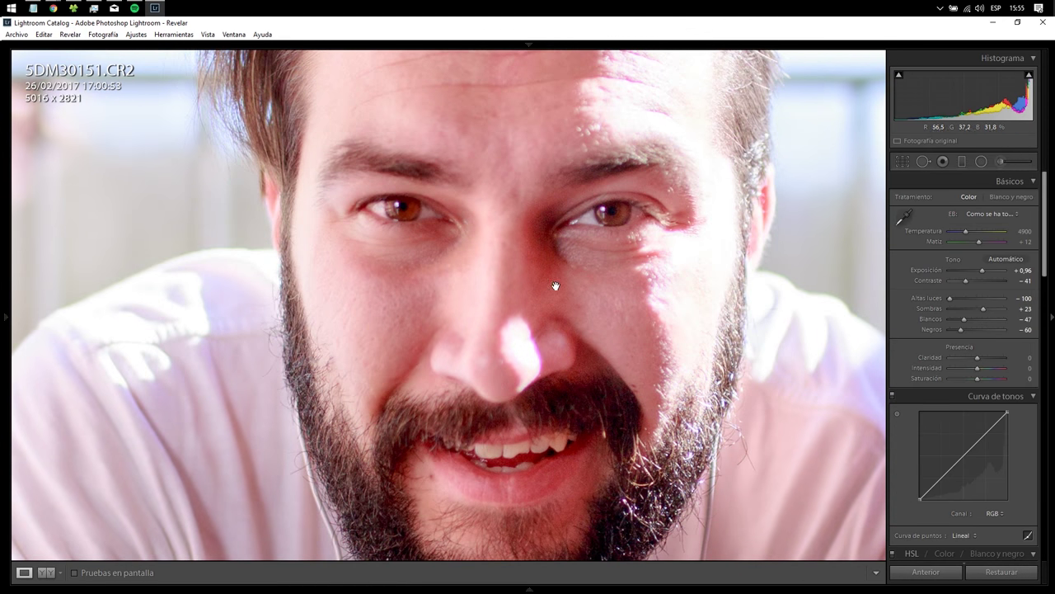
left_click(638, 249)
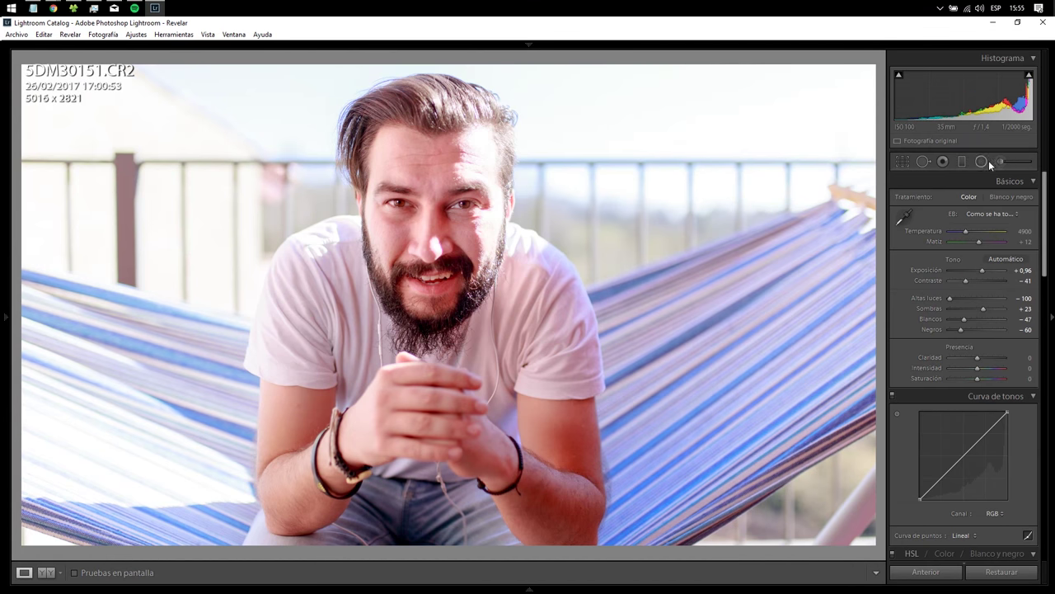
left_click(961, 163)
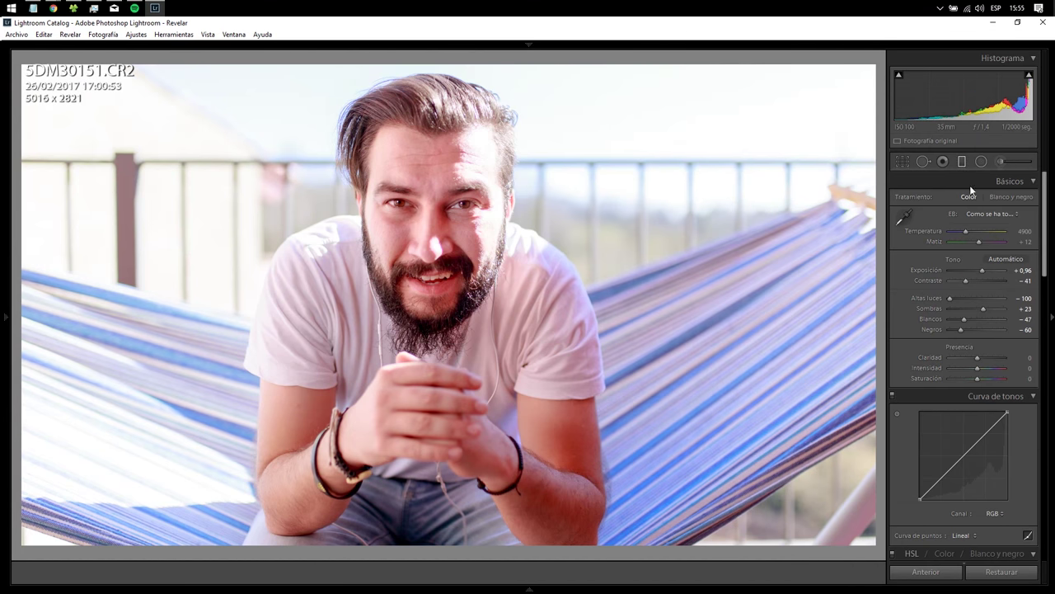
left_click(962, 161)
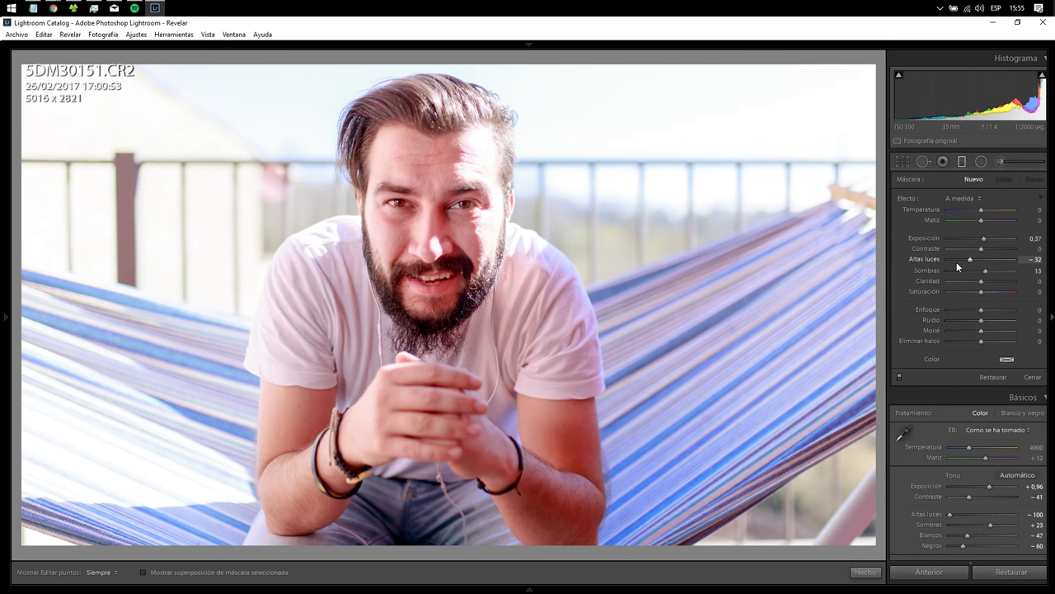
- Add graduated filters with Exposure -1.16, Temperature 34 and Tint 9 over the right and left backgrounds
left_click(980, 240)
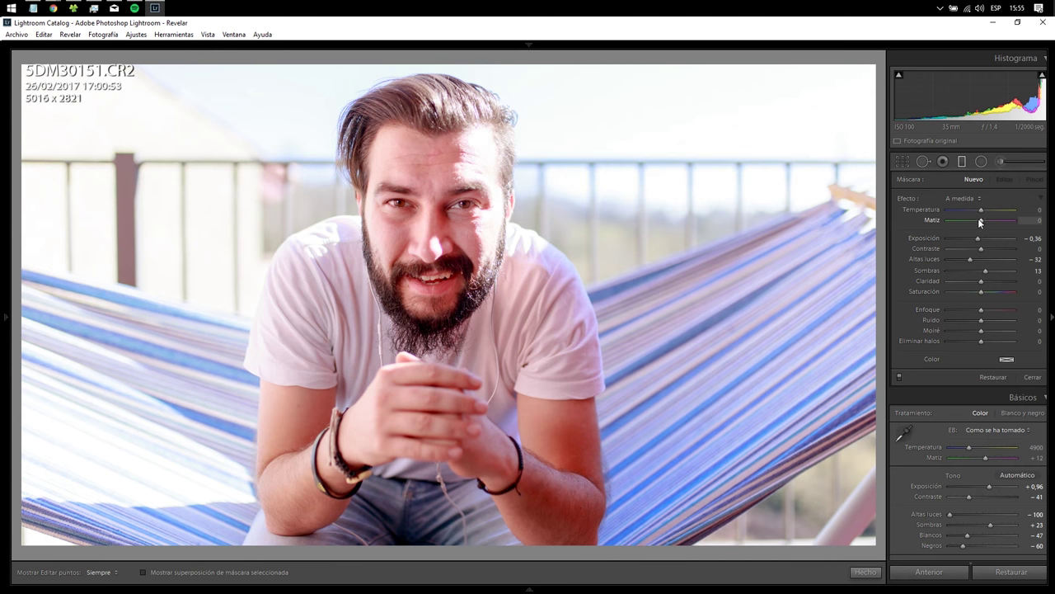
left_click_drag(980, 211, 983, 211)
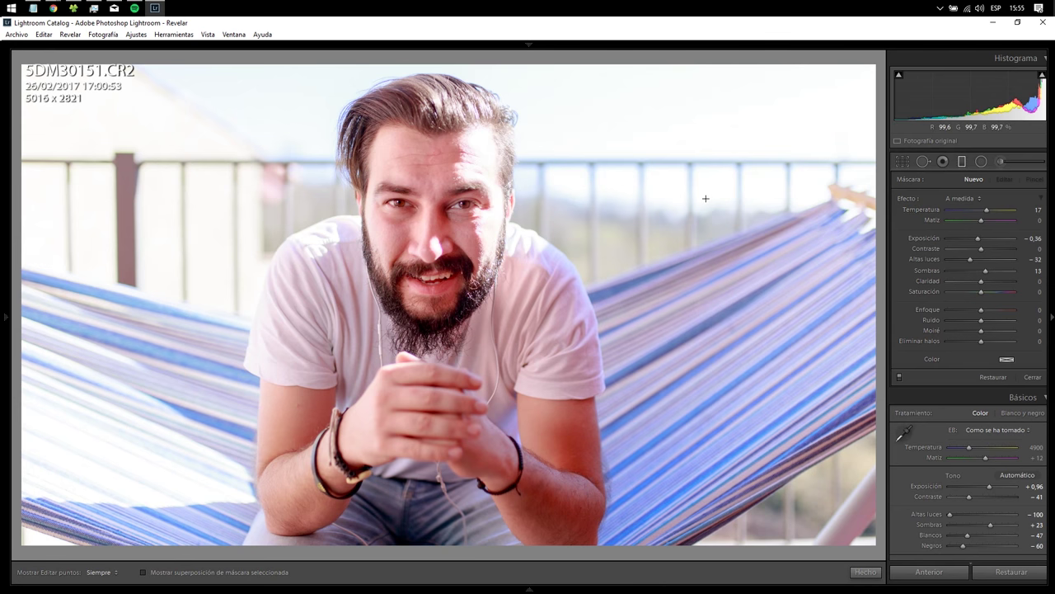
left_click_drag(705, 197, 472, 321)
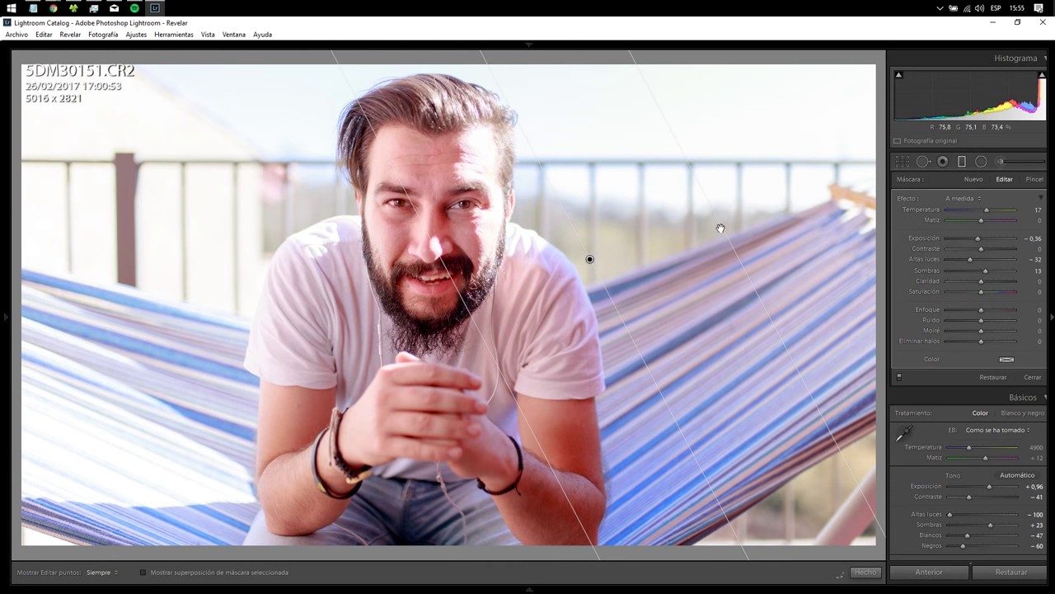
left_click_drag(721, 228, 780, 195)
left_click_drag(978, 242, 970, 243)
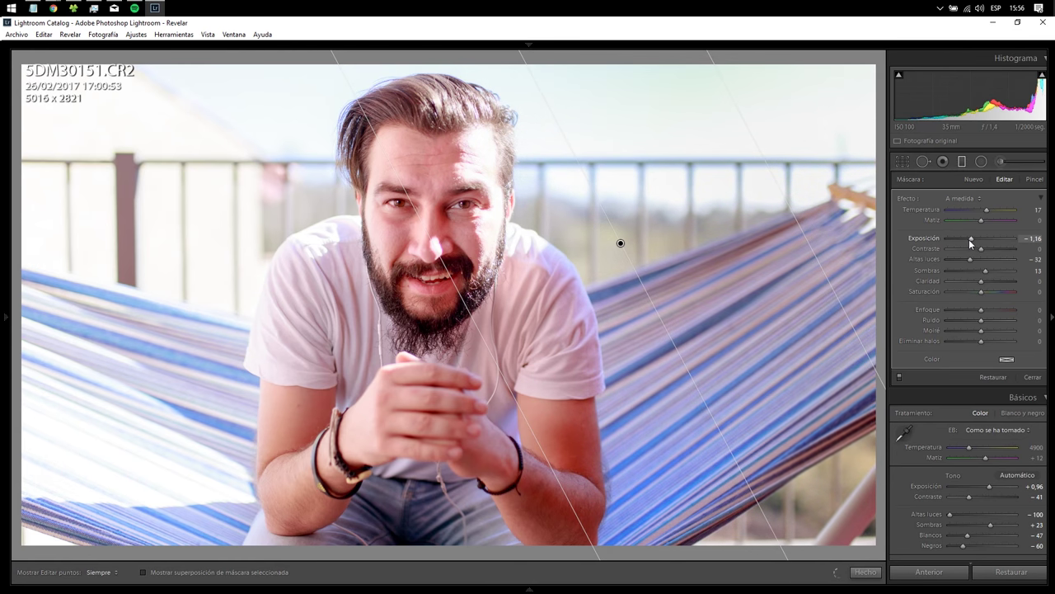
left_click_drag(985, 214, 988, 212)
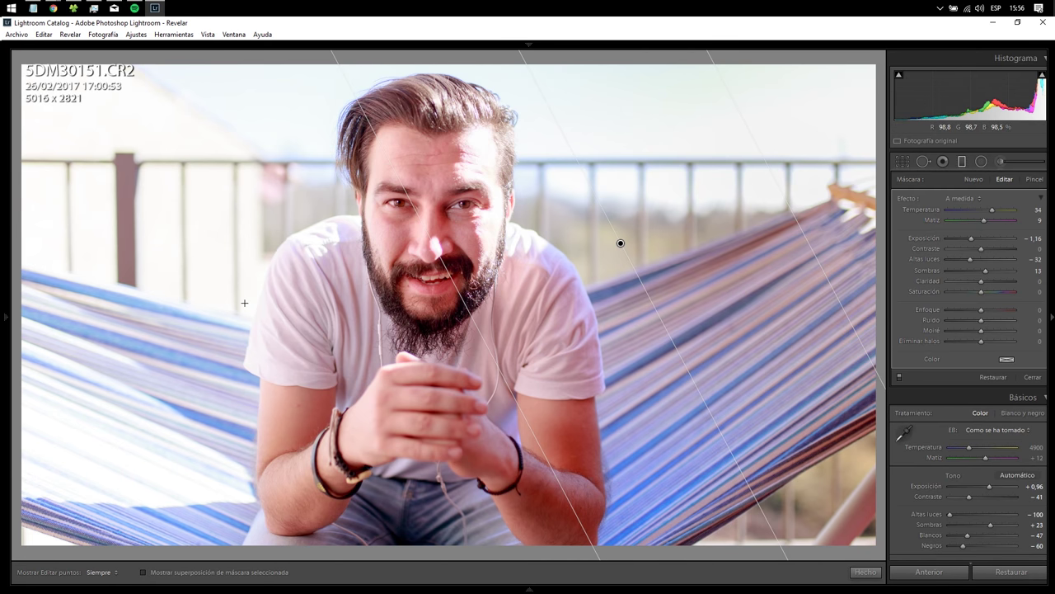
left_click_drag(244, 303, 421, 322)
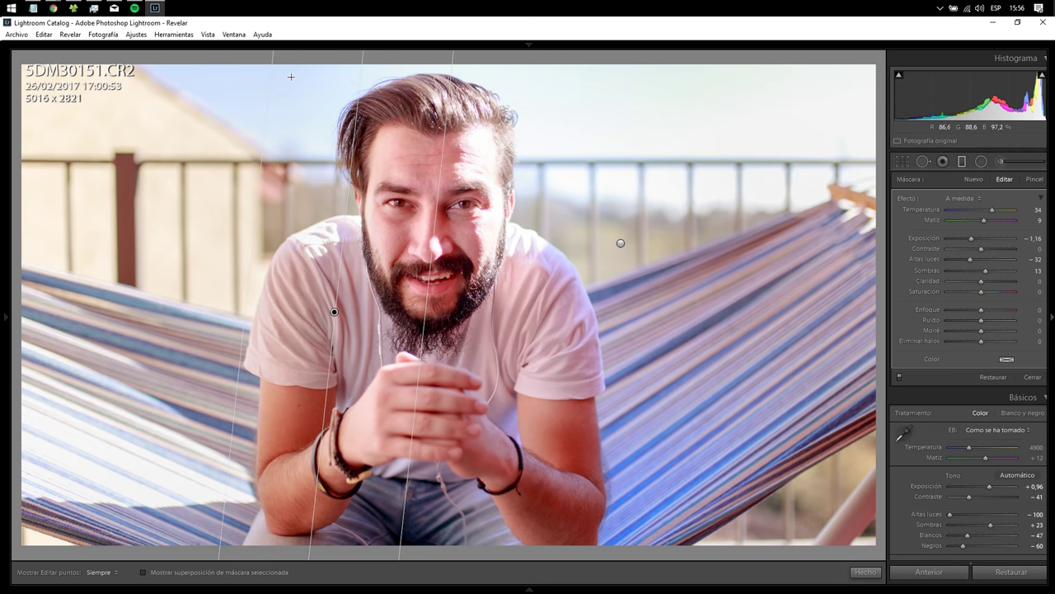
- Drag the left graduated filter's outer guide outward to widen its transition, then close the filter tool
left_click_drag(239, 344, 133, 320)
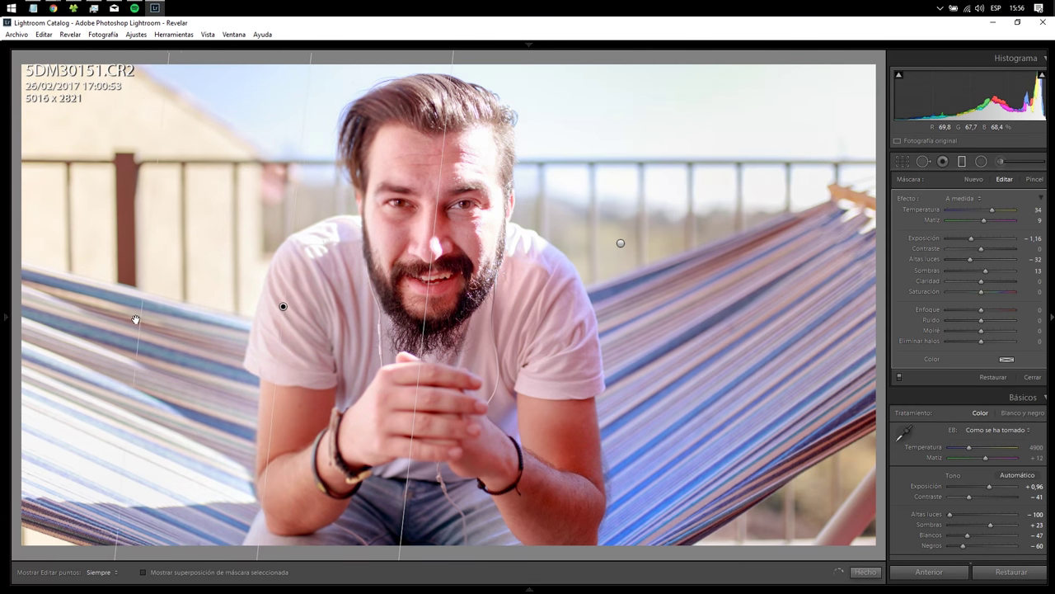
left_click_drag(133, 319, 116, 316)
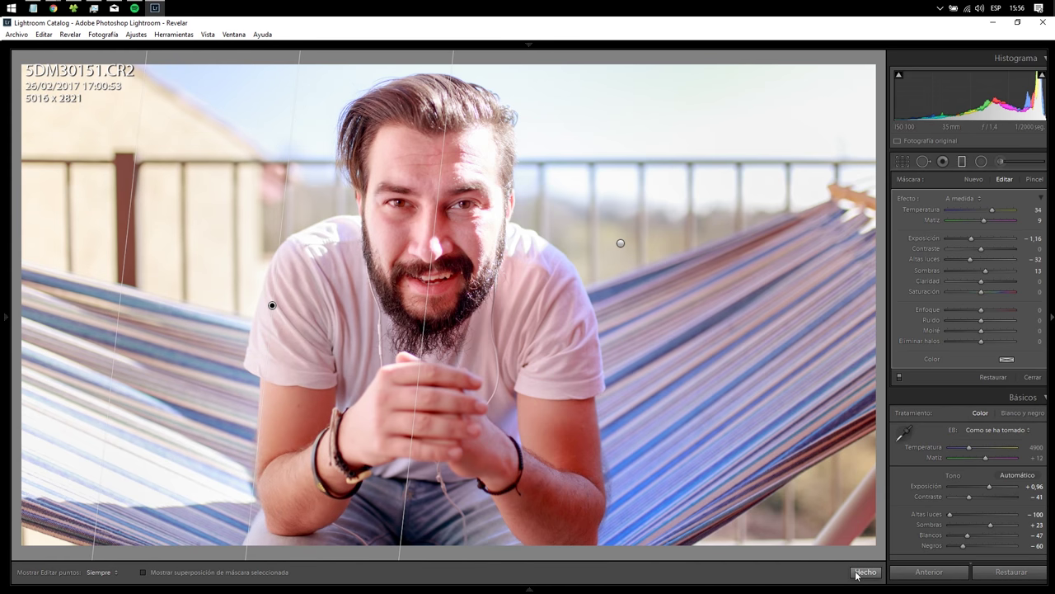
left_click(856, 575)
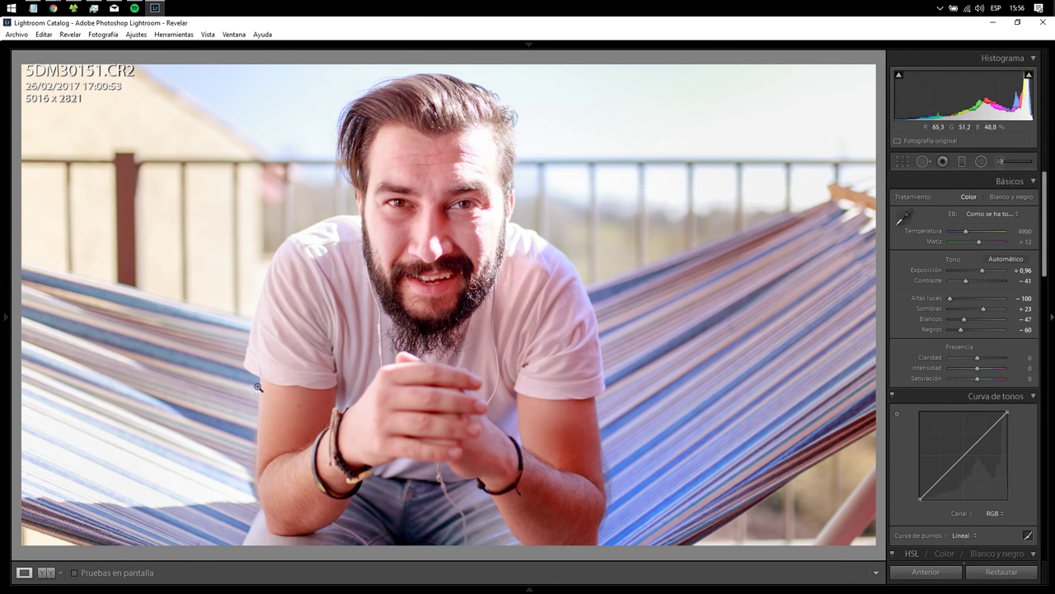
- With before/after view shown, ease Exposure to +0.86 and raise Clarity to +13
left_click(45, 572)
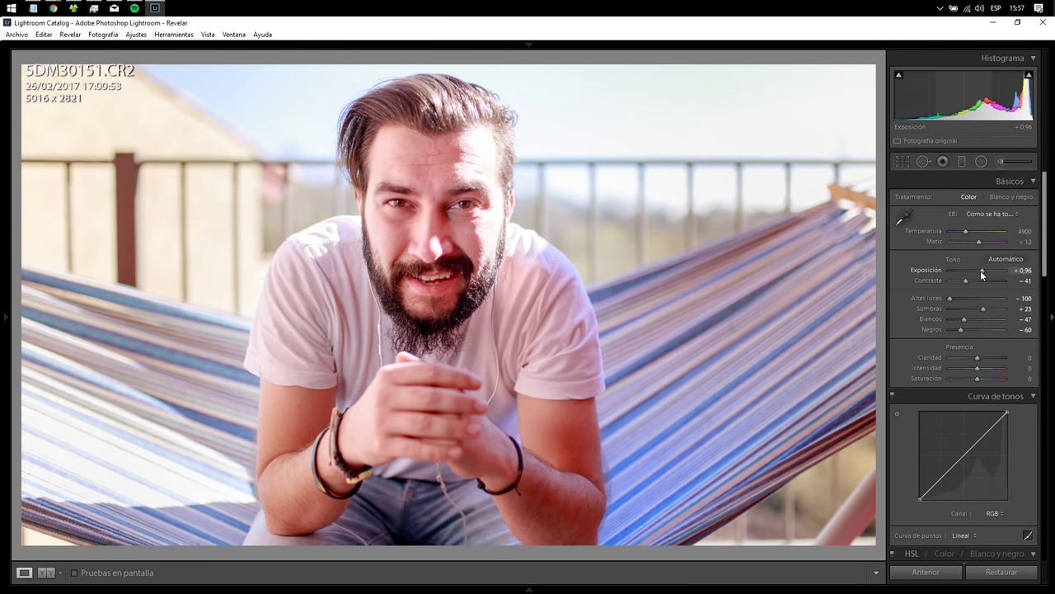
left_click_drag(982, 271, 981, 270)
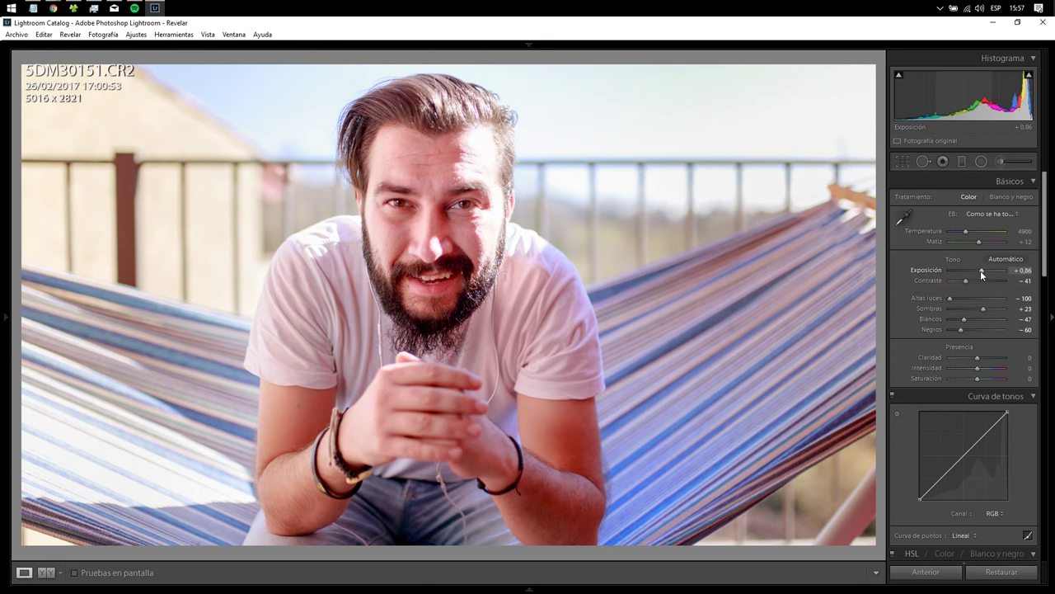
left_click_drag(977, 356, 980, 357)
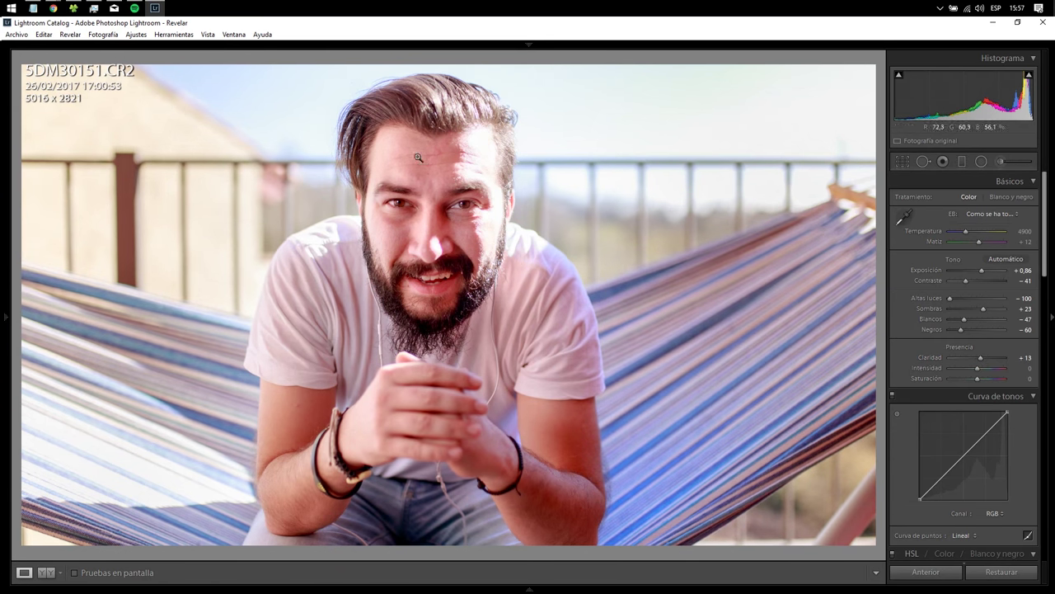
left_click_drag(1046, 181, 1038, 477)
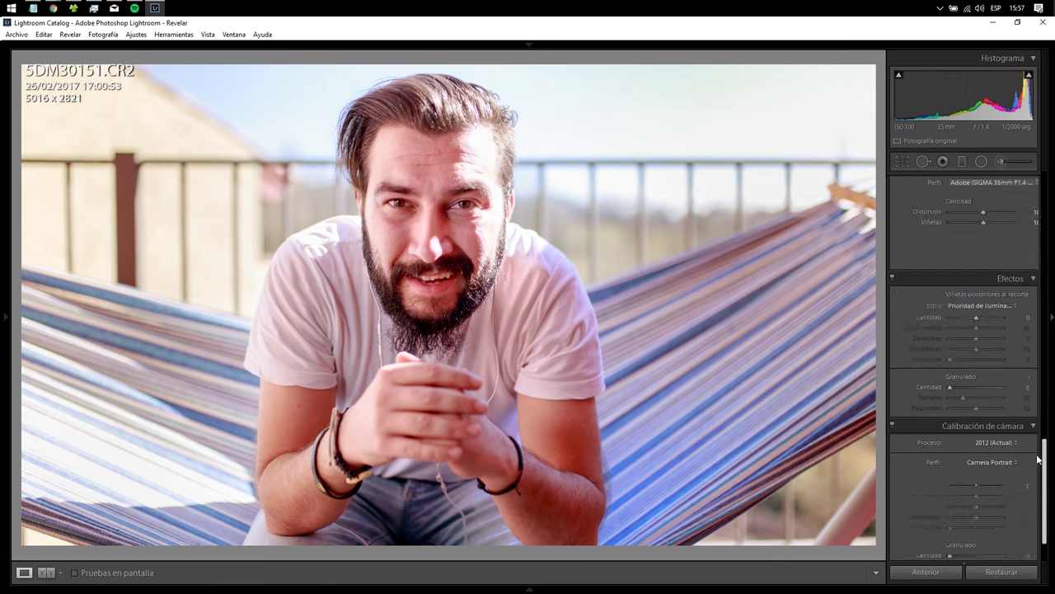
- Preview and reset Red Primary Hue to 0, then lower Red Primary Saturation to -17
left_click(1039, 477)
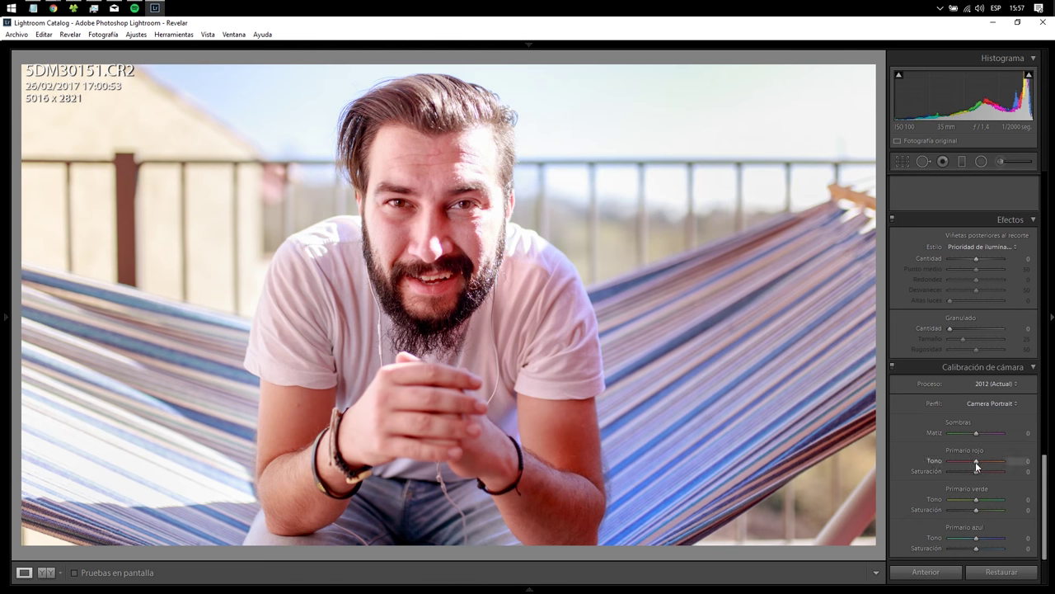
mouse_move(974, 460)
left_mouse_down()
mouse_move(934, 463)
mouse_move(968, 465)
left_mouse_up()
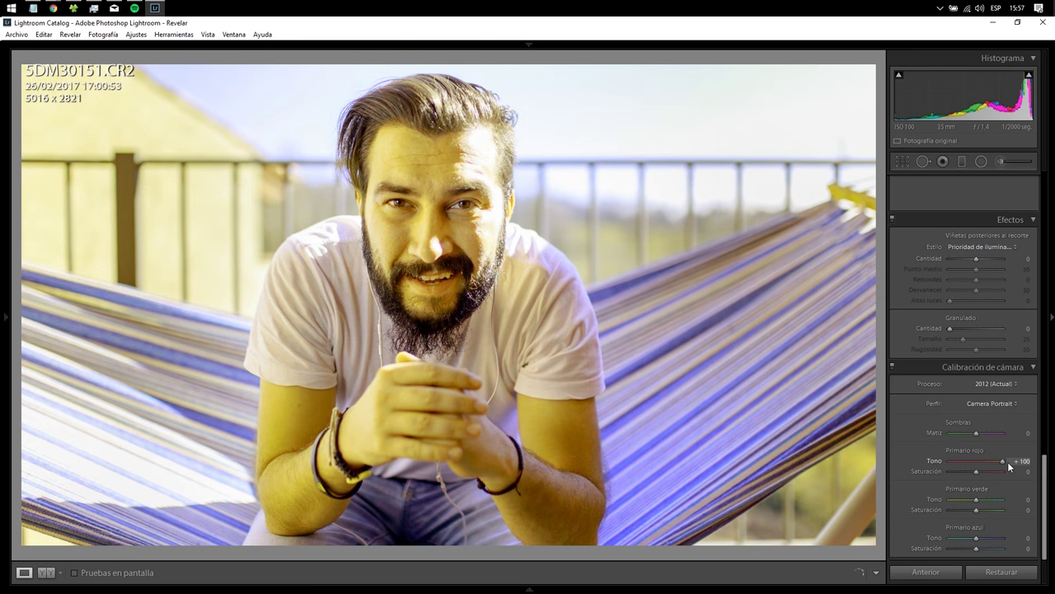
left_click_drag(969, 468, 972, 468)
double_click(975, 461)
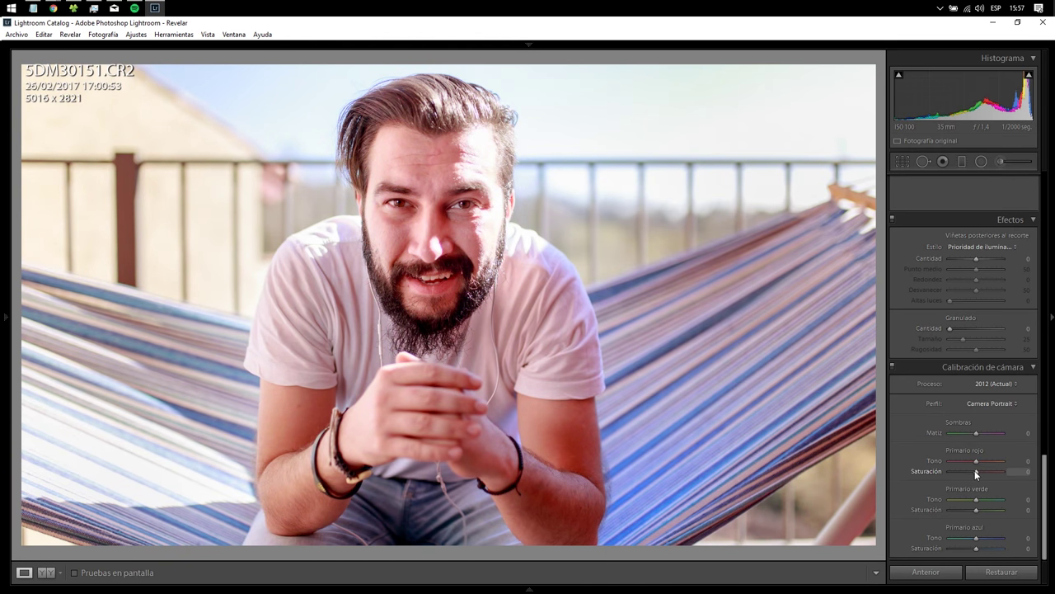
mouse_move(974, 470)
left_mouse_down()
mouse_move(942, 472)
mouse_move(1028, 479)
left_mouse_up()
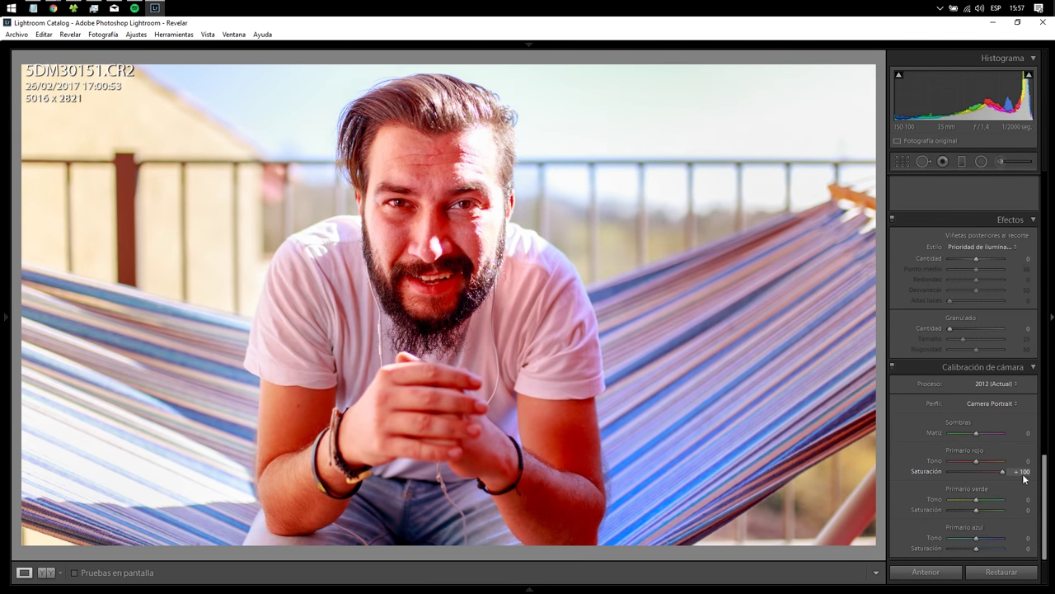
left_click_drag(998, 475, 971, 476)
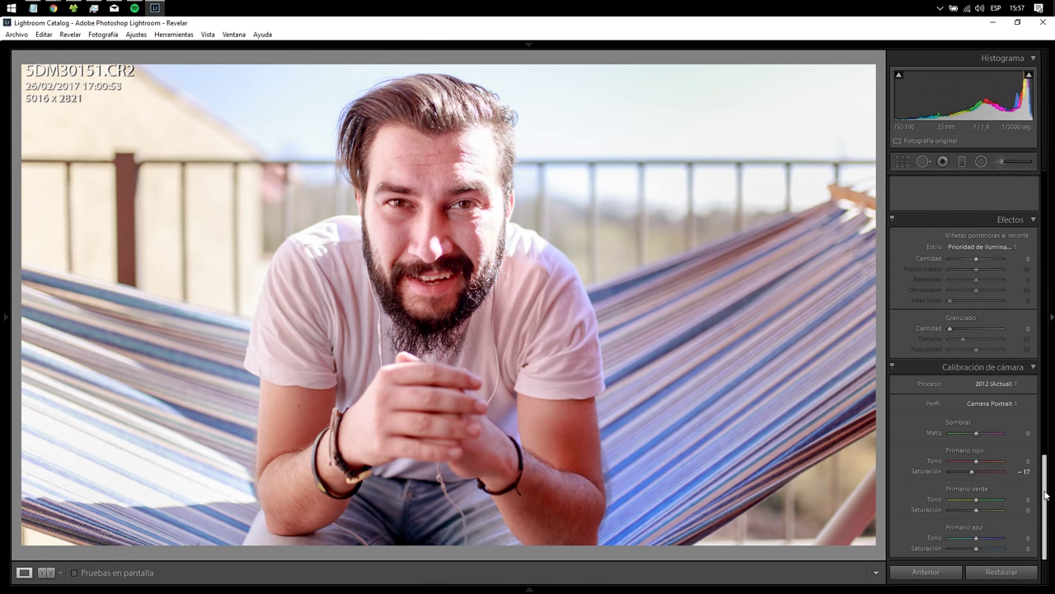
left_click_drag(1044, 478, 1044, 235)
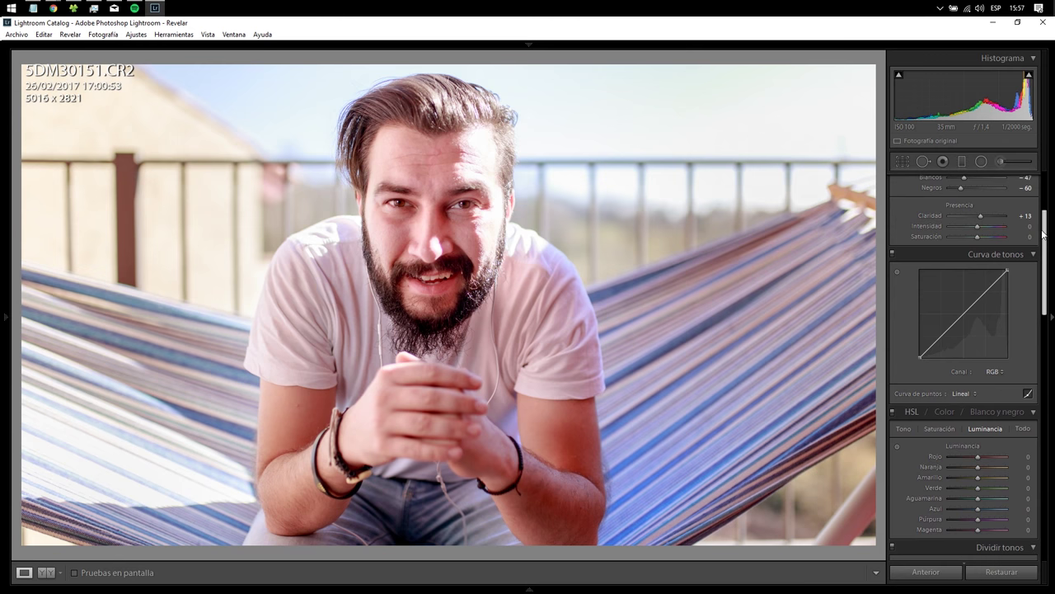
- Back in the Basic panel, settle Vibrance (Intensidad) at +35 after trying higher values
left_click_drag(1044, 235, 1046, 194)
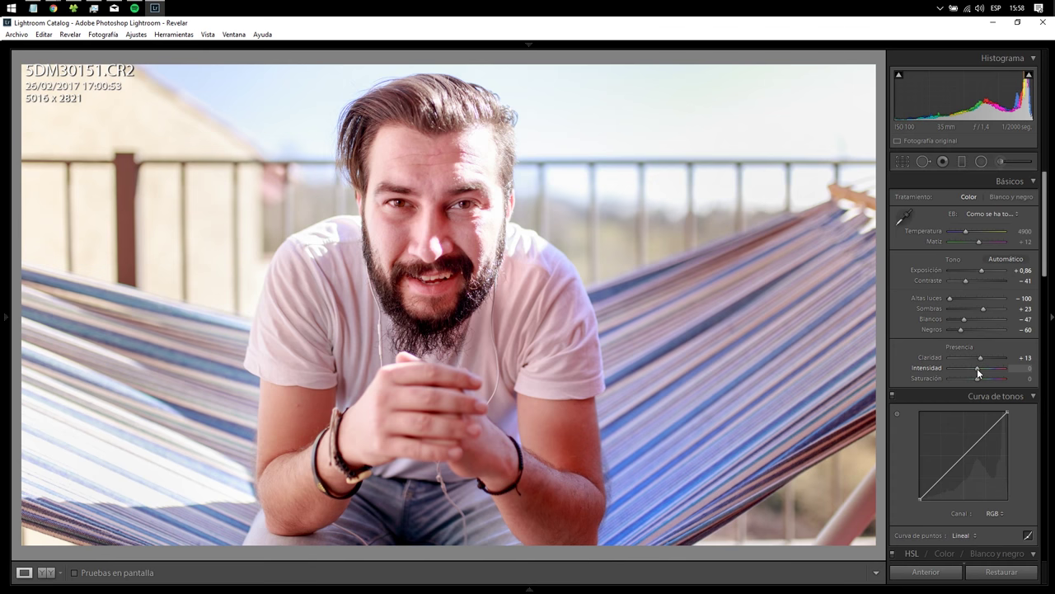
left_click_drag(979, 368, 989, 367)
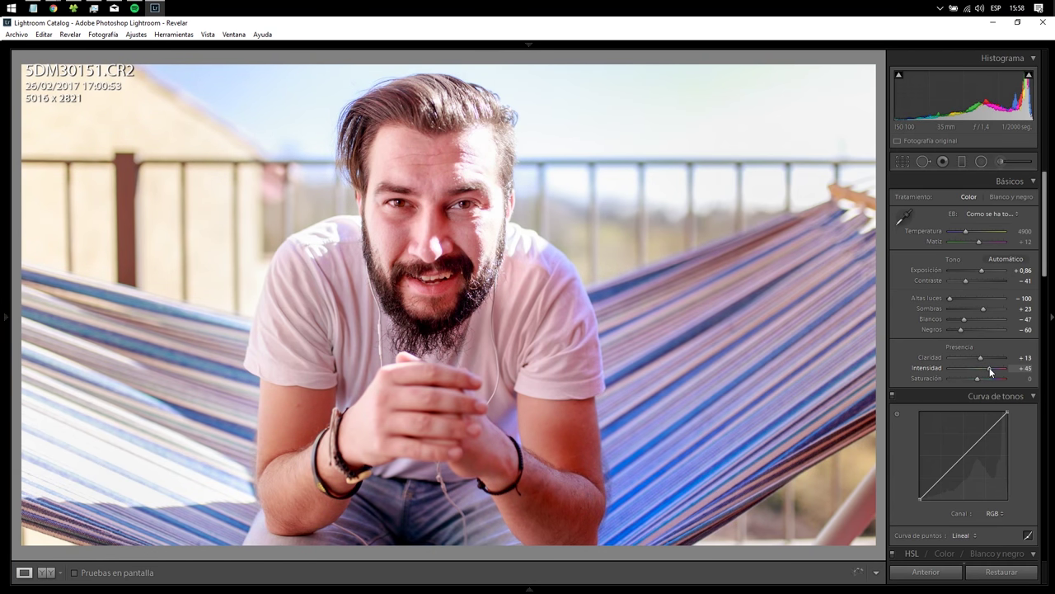
left_click_drag(989, 368, 978, 368)
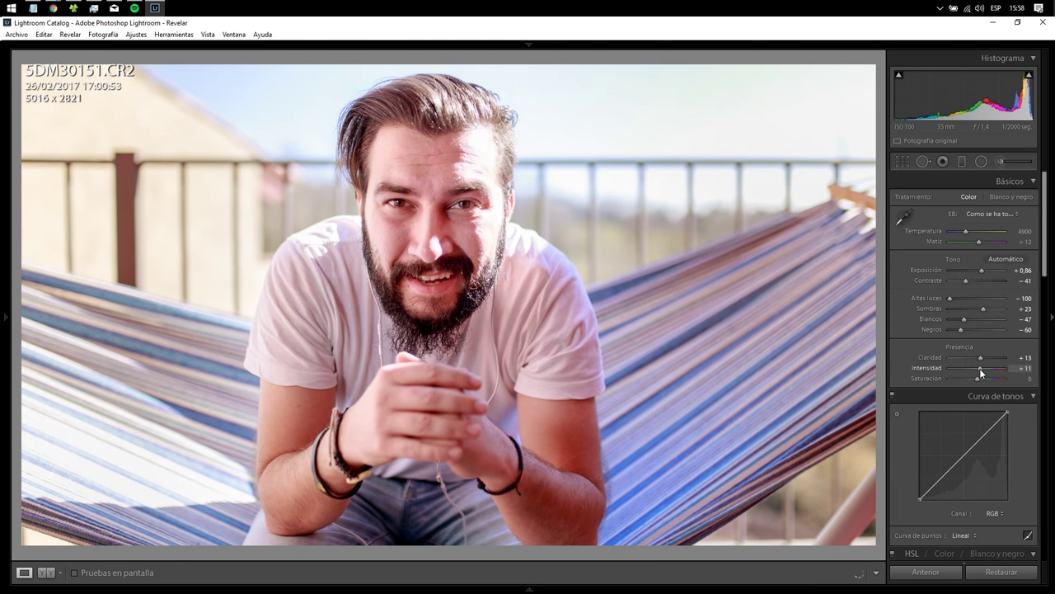
left_click_drag(980, 369, 1015, 372)
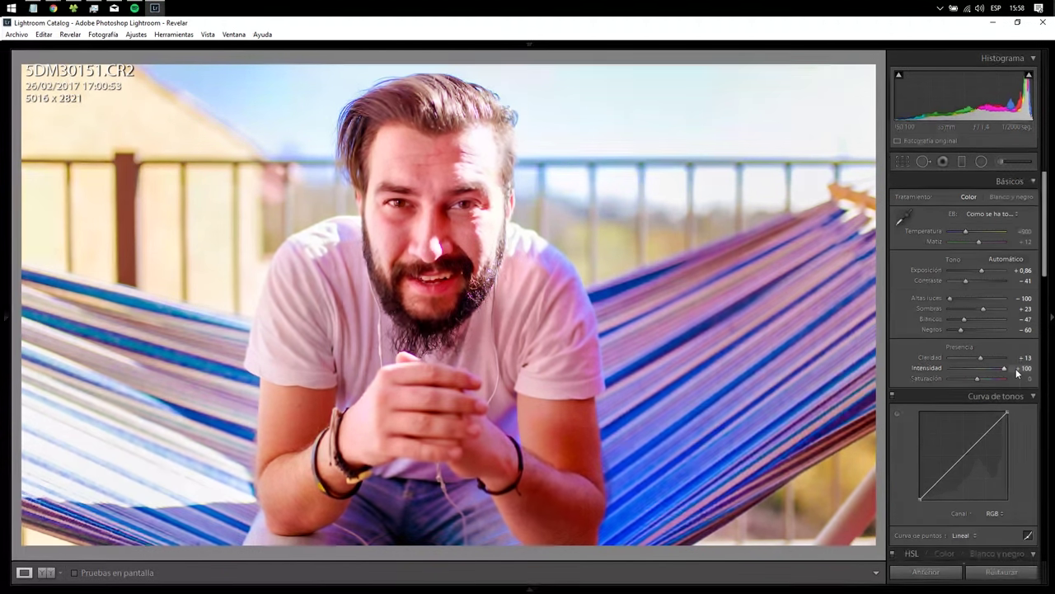
left_click_drag(1016, 372, 1001, 373)
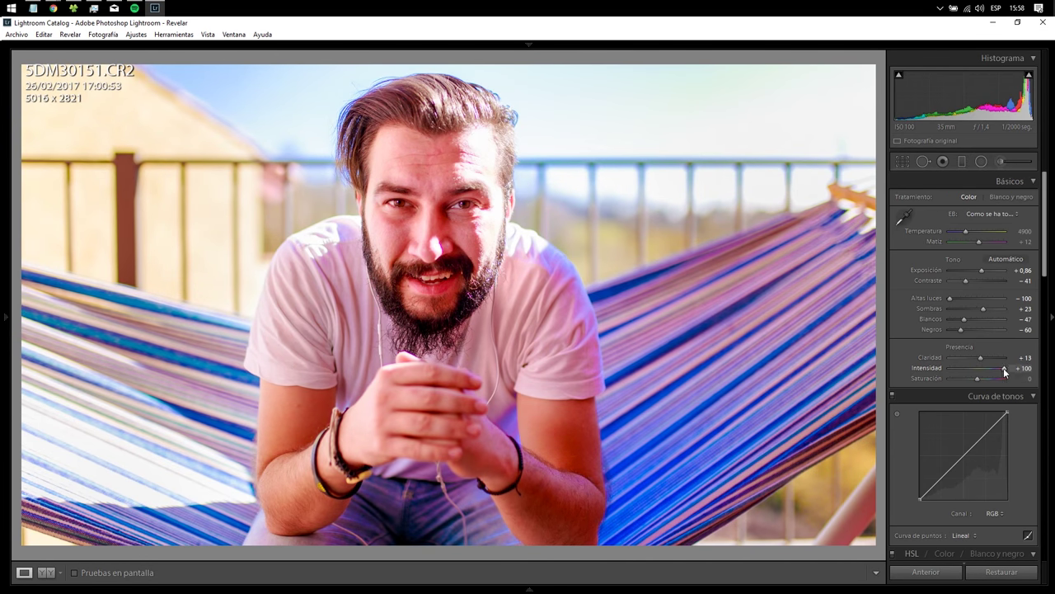
left_click_drag(1001, 368, 988, 369)
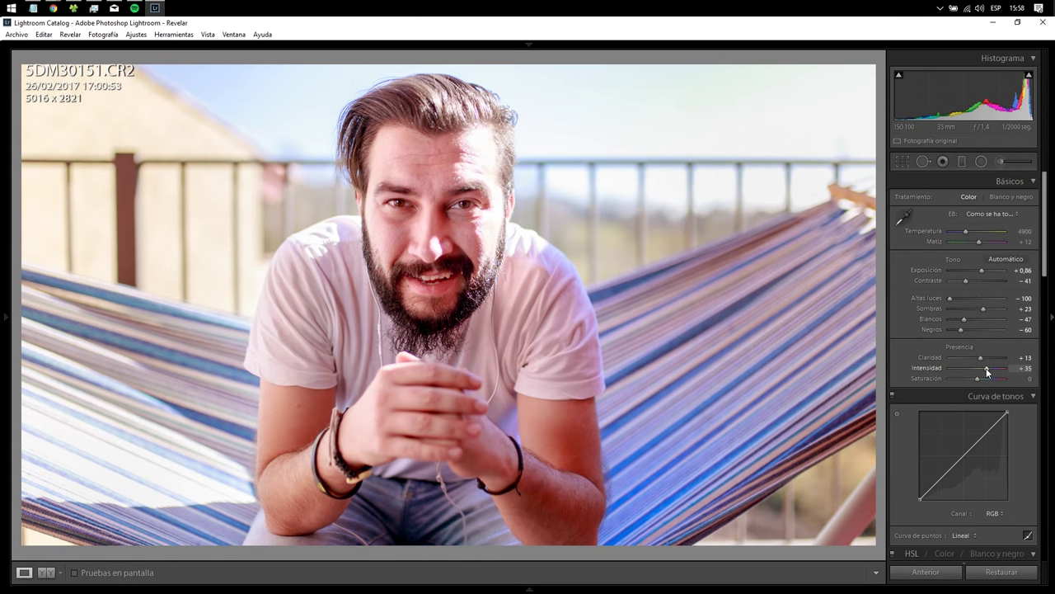
- Select the forehead brush adjustment pin and set the brush size to 9.2
left_click(999, 162)
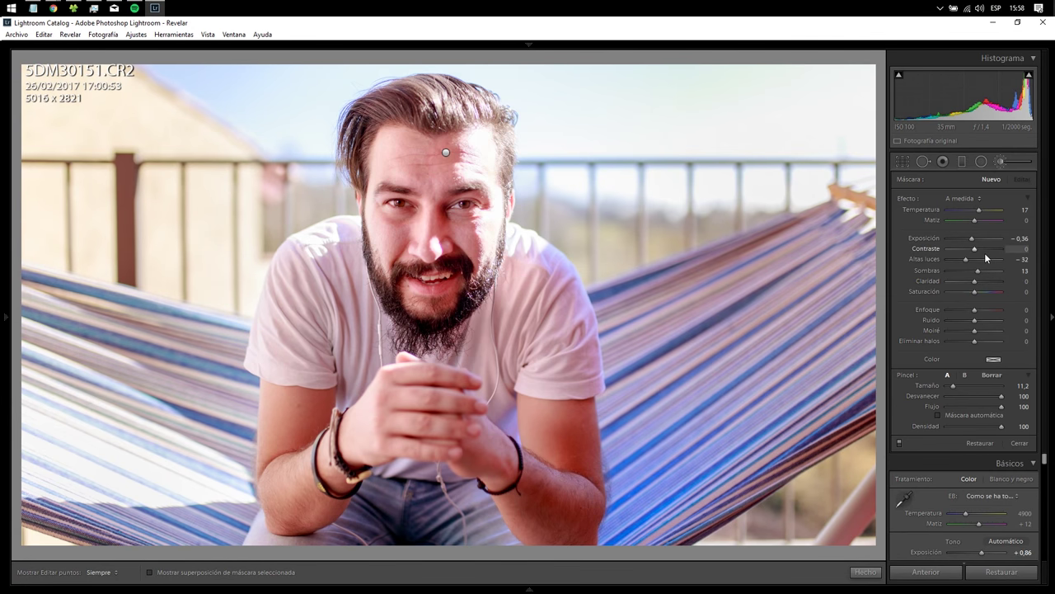
left_click(445, 155)
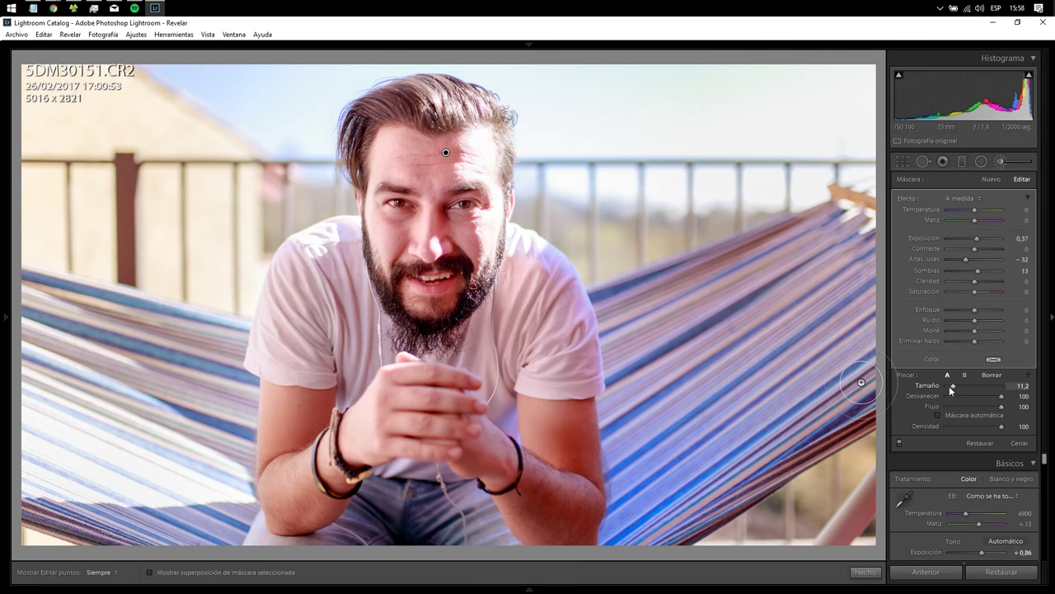
left_click_drag(952, 387, 950, 387)
key("h")
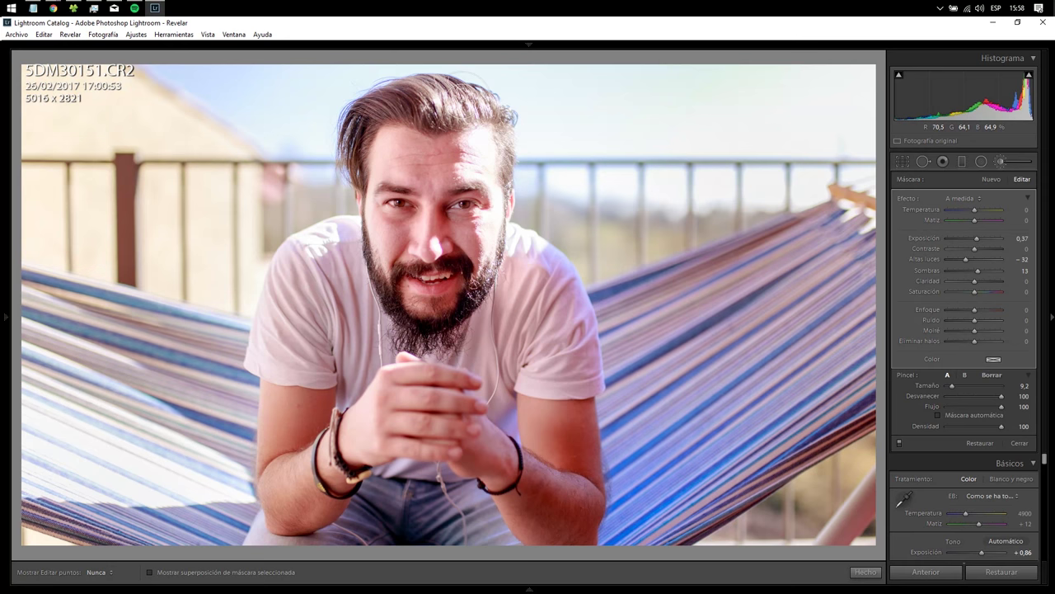
key("h")
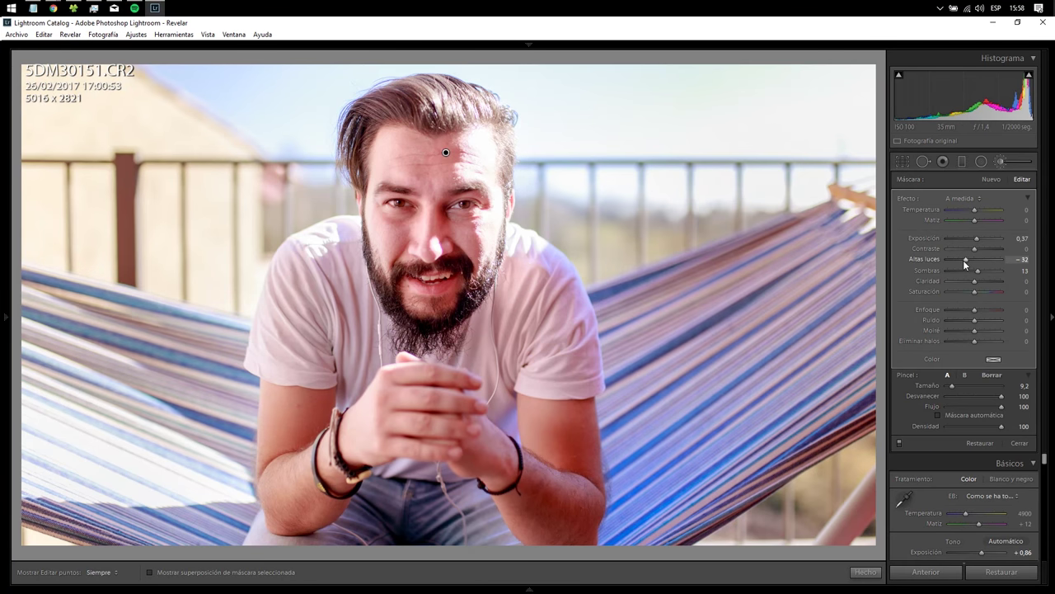
- Reset the forehead adjustment's Highlights to 0, undo the Shadows change, and finish the brush
double_click(964, 259)
left_click_drag(978, 271, 974, 270)
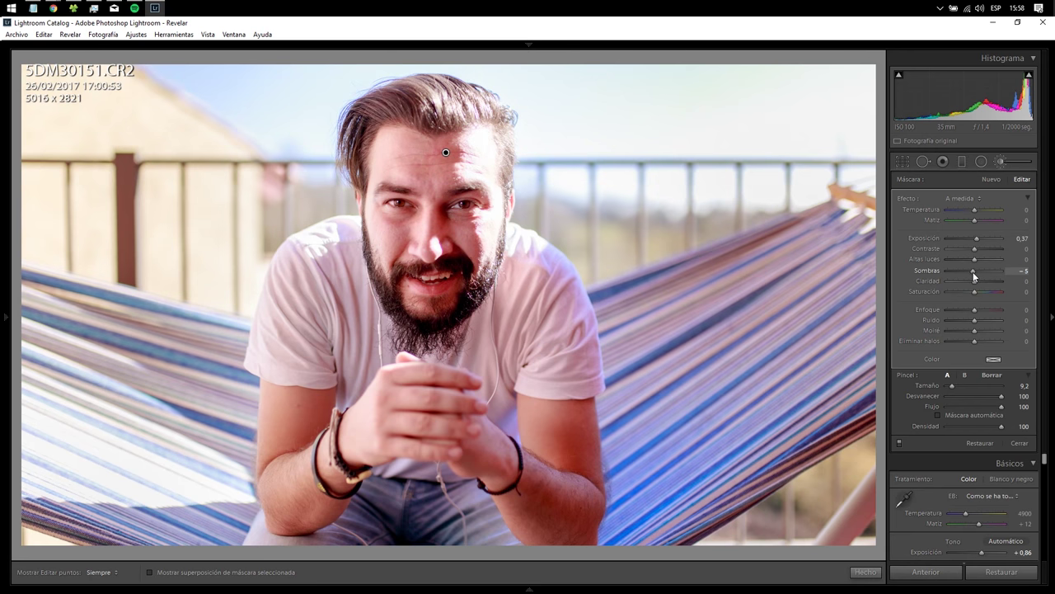
key("ctrl+z")
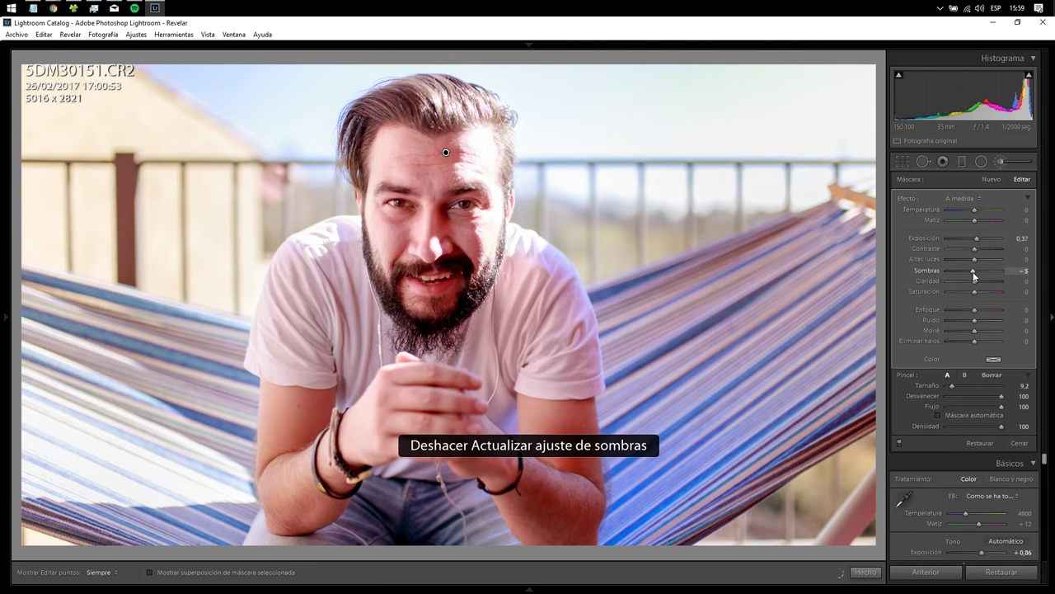
left_click(865, 572)
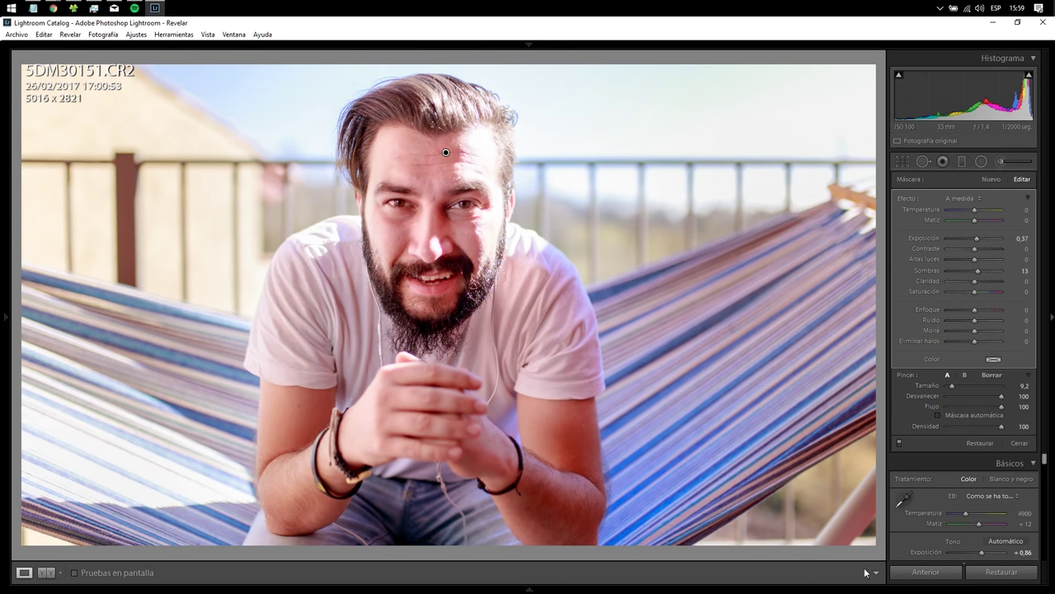
left_click(1000, 163)
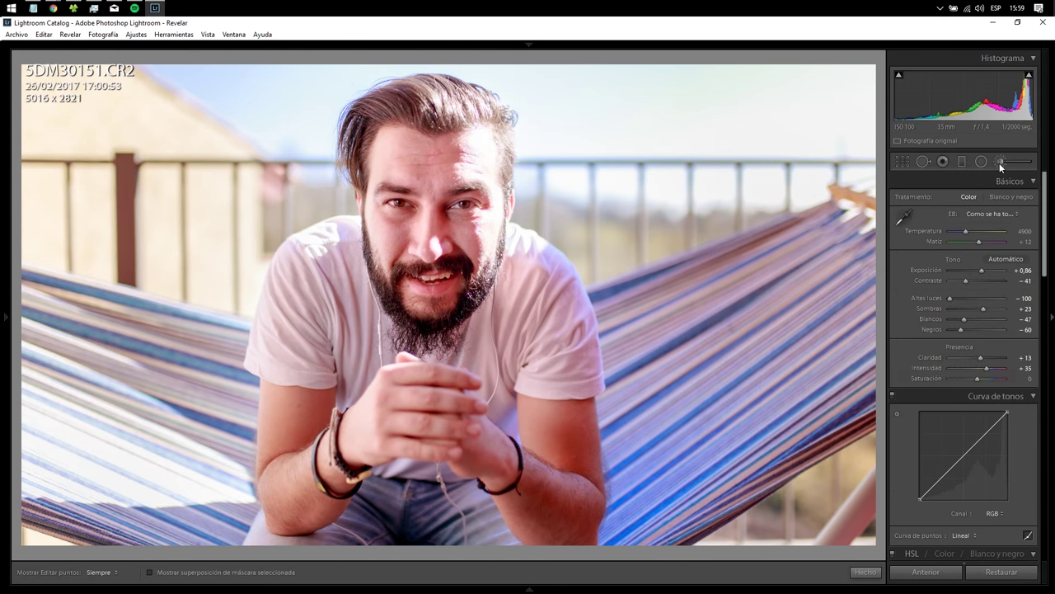
- Start a new brush adjustment on the hair with Highlights reset and Shadows at −32
left_click(454, 108)
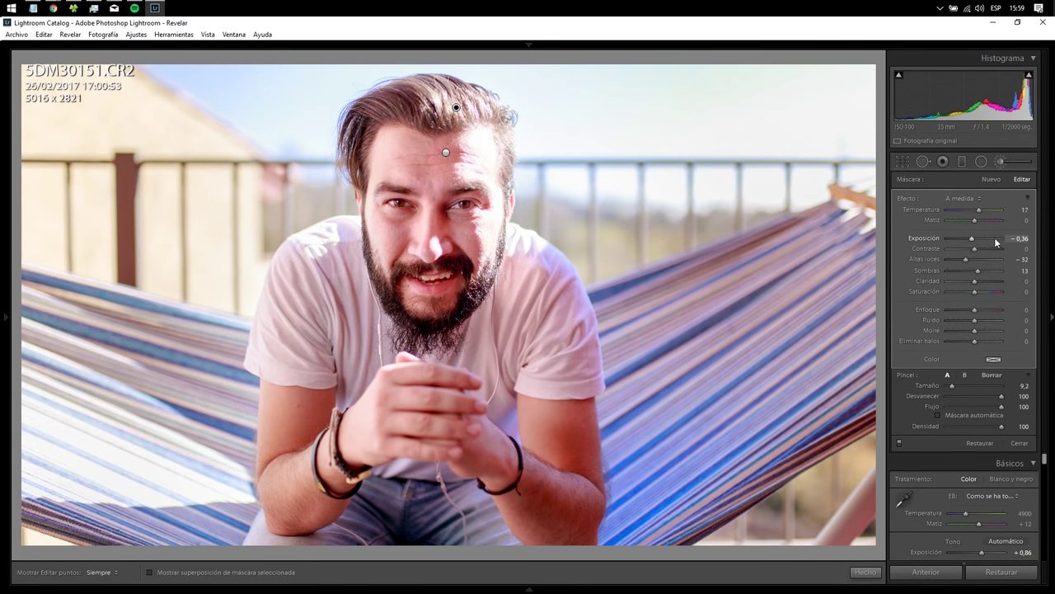
key("ctrl+z")
left_click(963, 270)
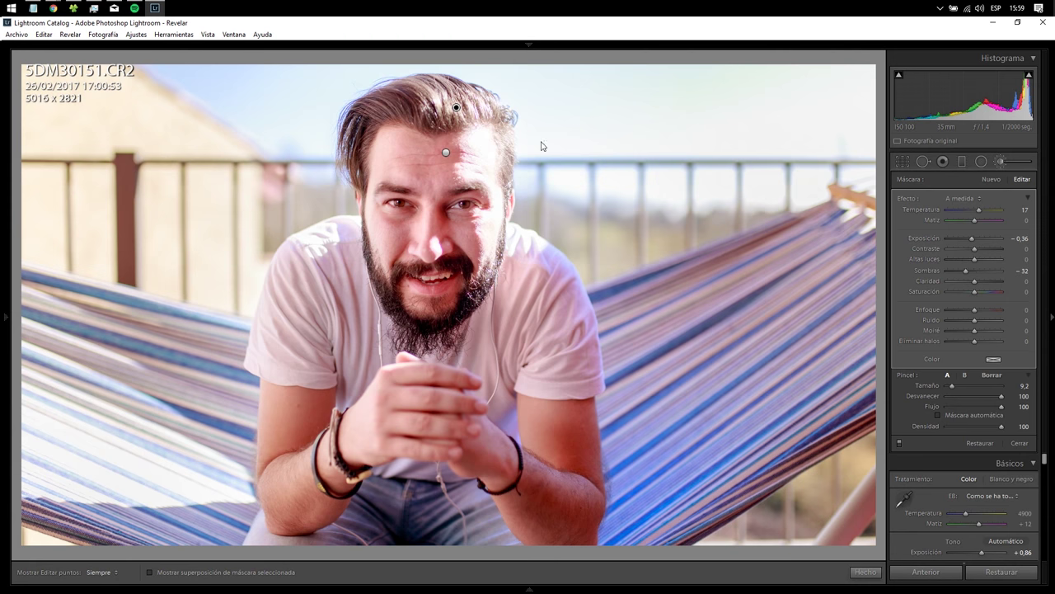
key("h")
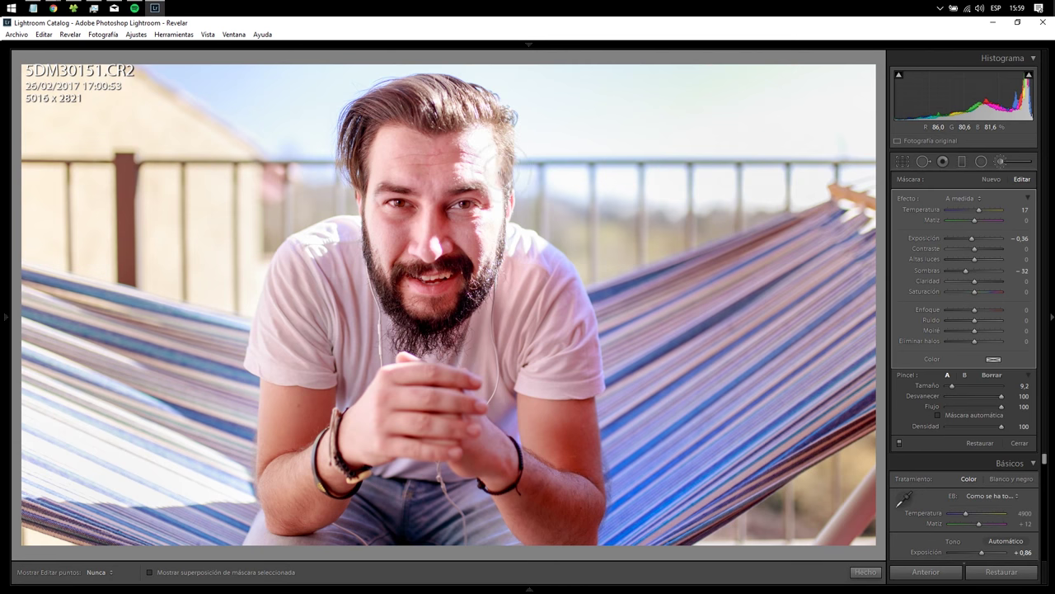
key("h")
key("h")
- Paint the darkening adjustment along the hair edge, show the pins, and close the brush
left_click_drag(372, 112, 359, 156)
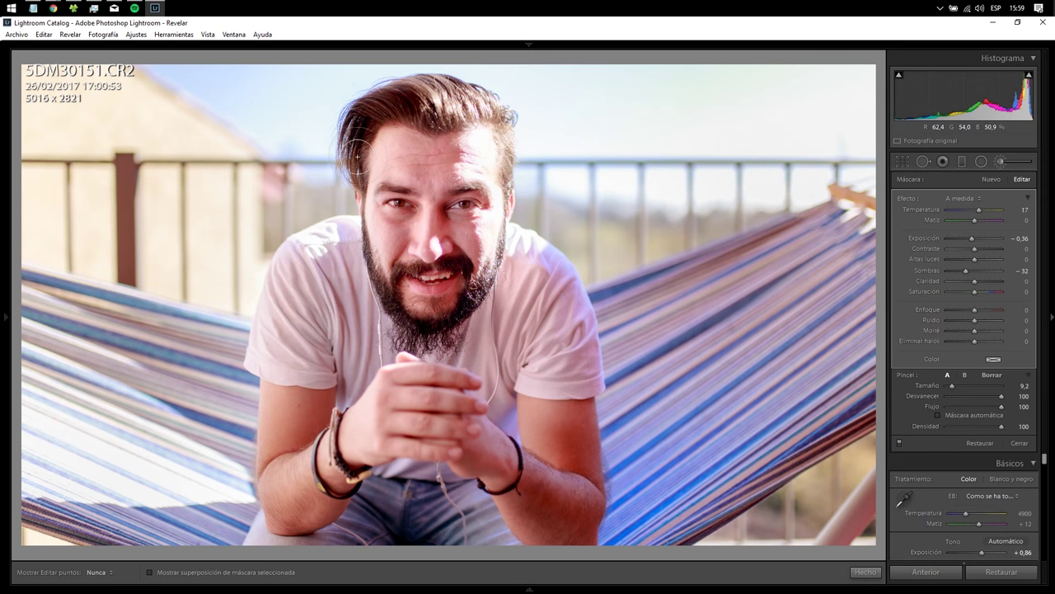
key("h")
key("h")
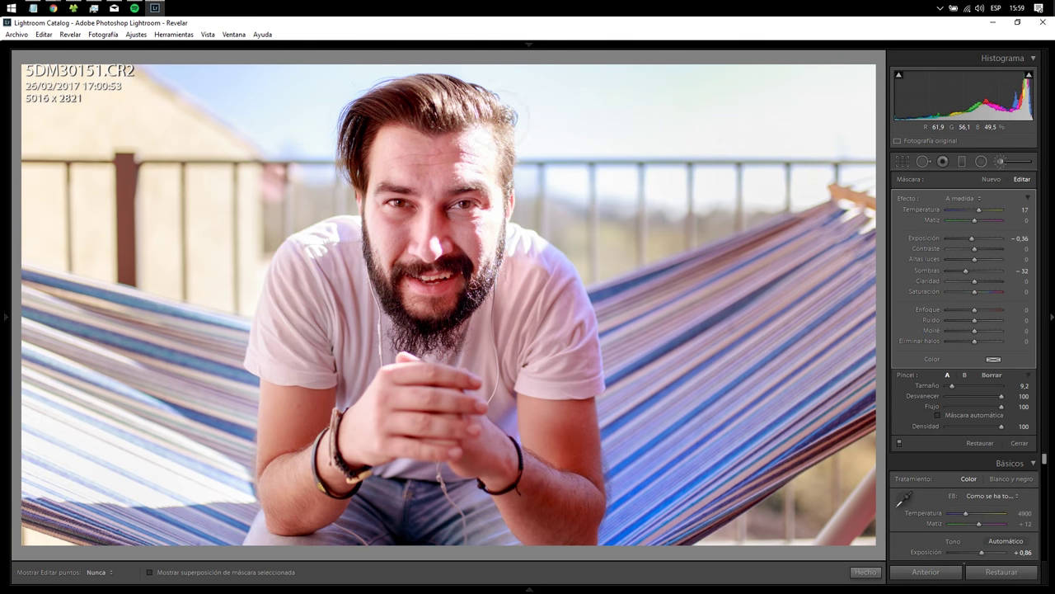
key("h")
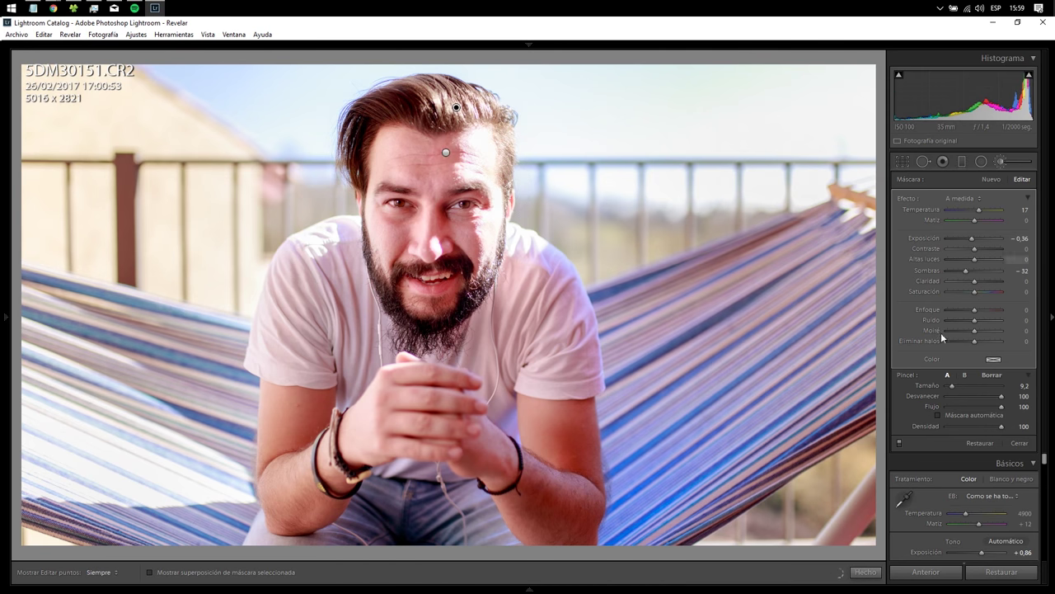
left_click(866, 572)
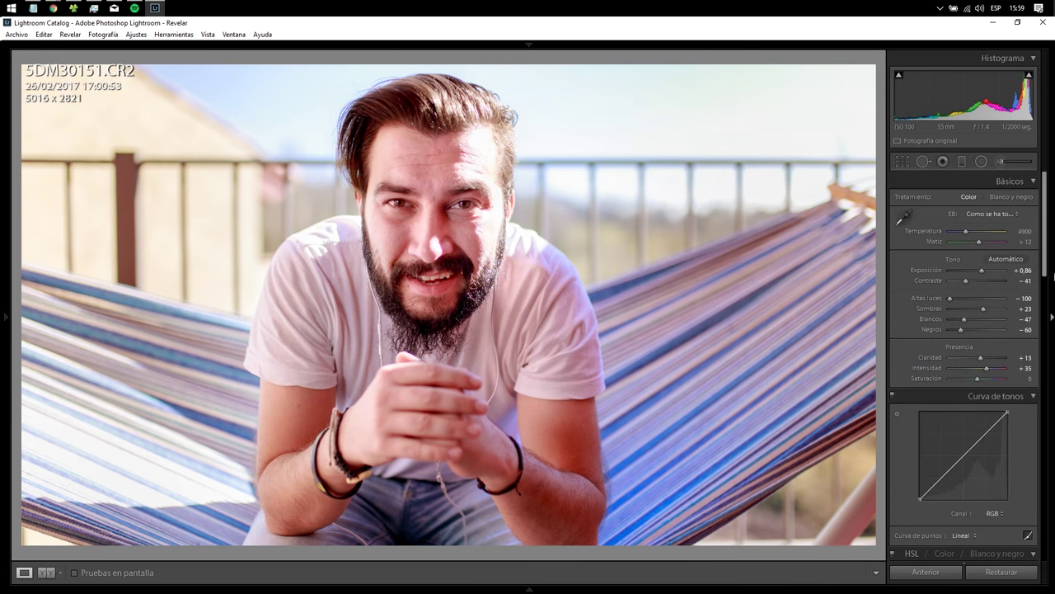
- In the Detail panel, zoom the preview onto the beard and set sharpening Amount 47, Radius 1.1
left_click_drag(1046, 262, 1049, 401)
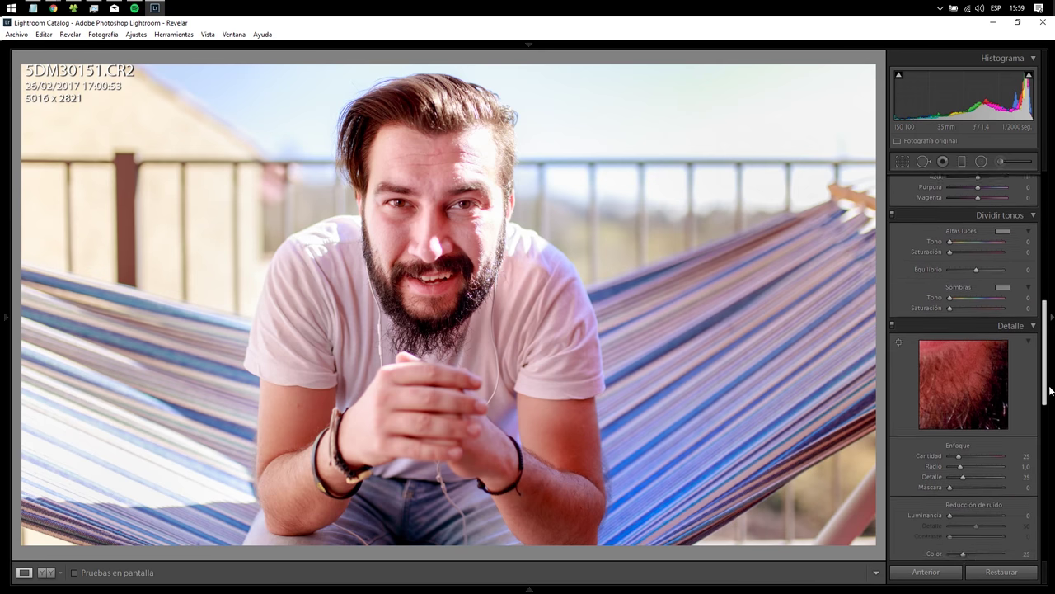
left_click(964, 347)
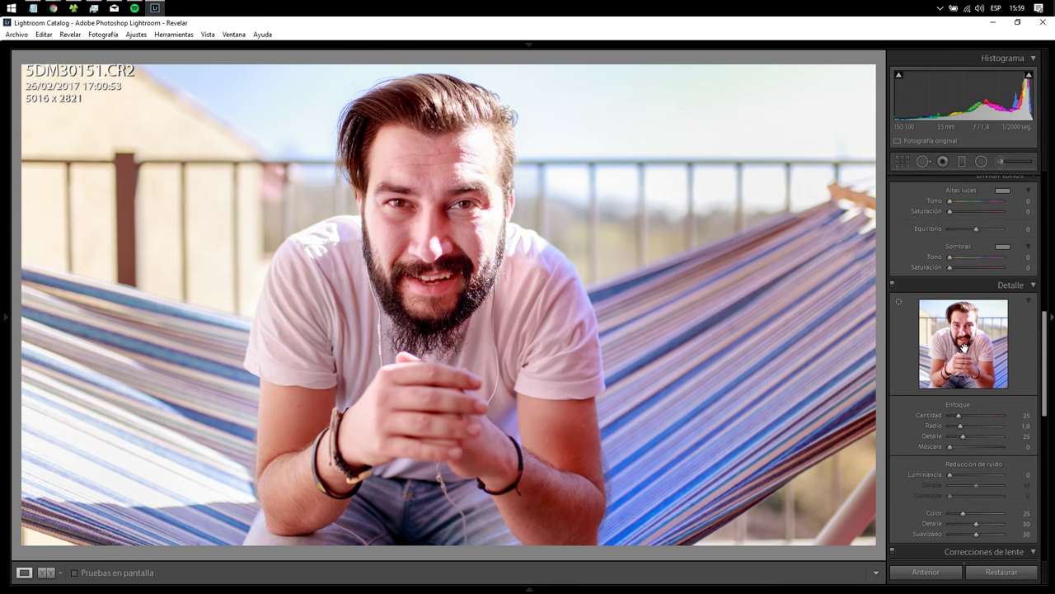
left_click(955, 338)
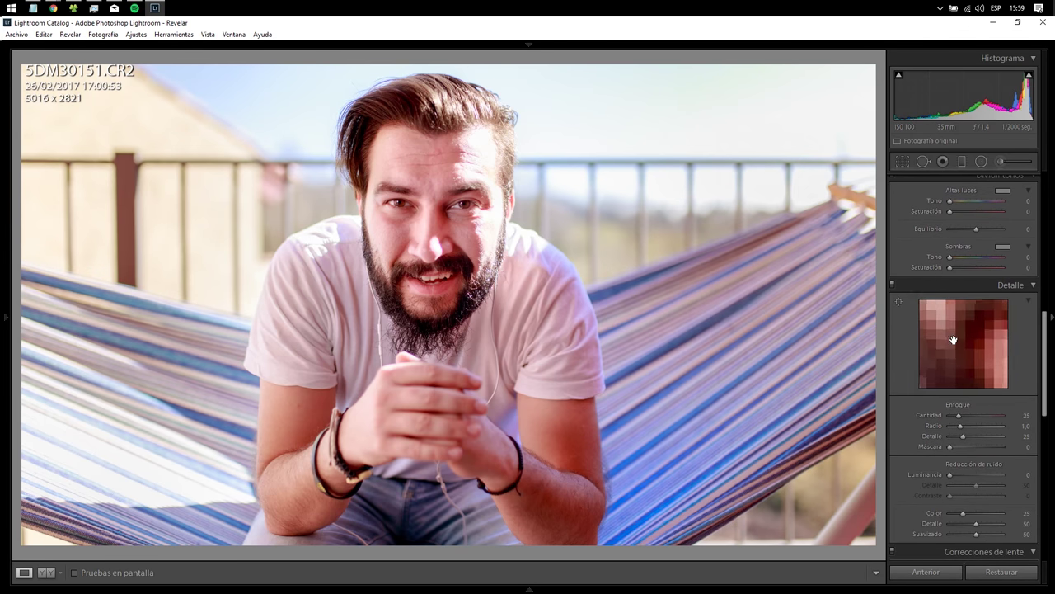
left_click_drag(953, 339, 981, 366)
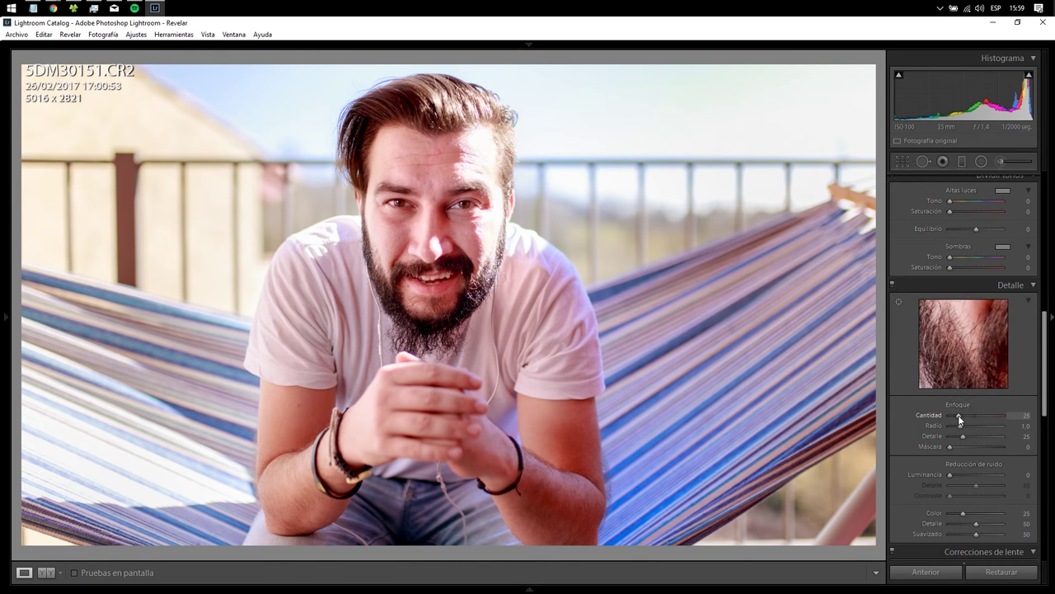
left_click_drag(965, 416, 966, 415)
left_click_drag(1045, 340, 1042, 196)
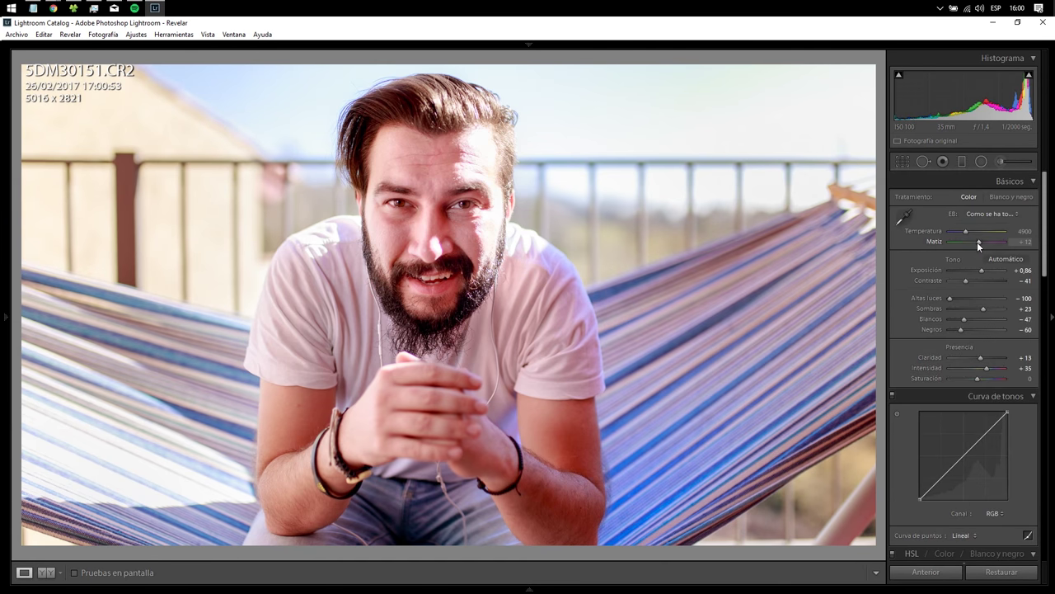
- Set Tint to −8 and green primary saturation to −19, then show the before/after comparison
left_click_drag(976, 242, 974, 241)
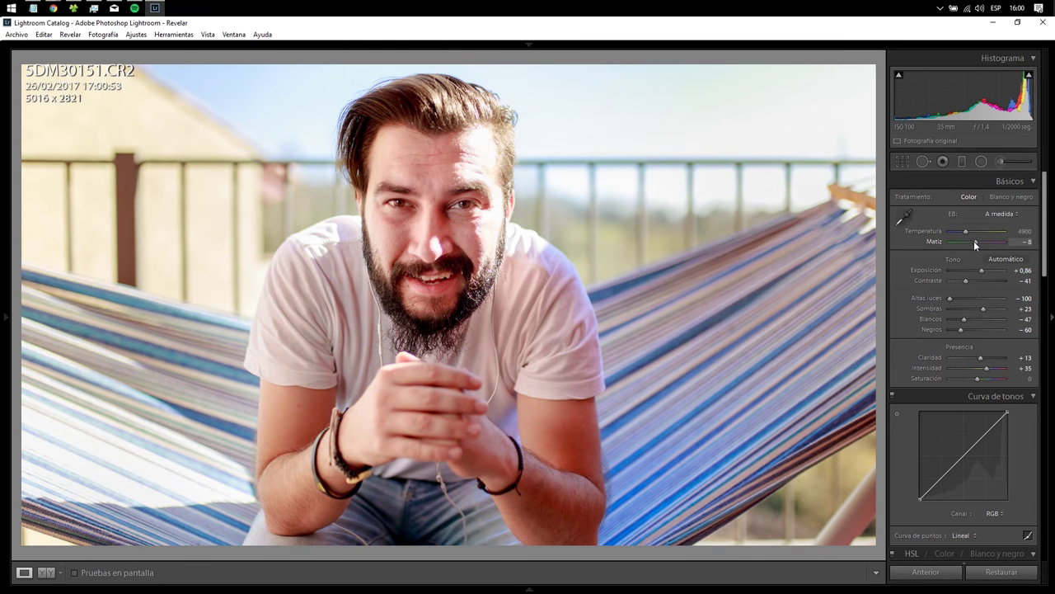
left_click_drag(1041, 232, 1043, 512)
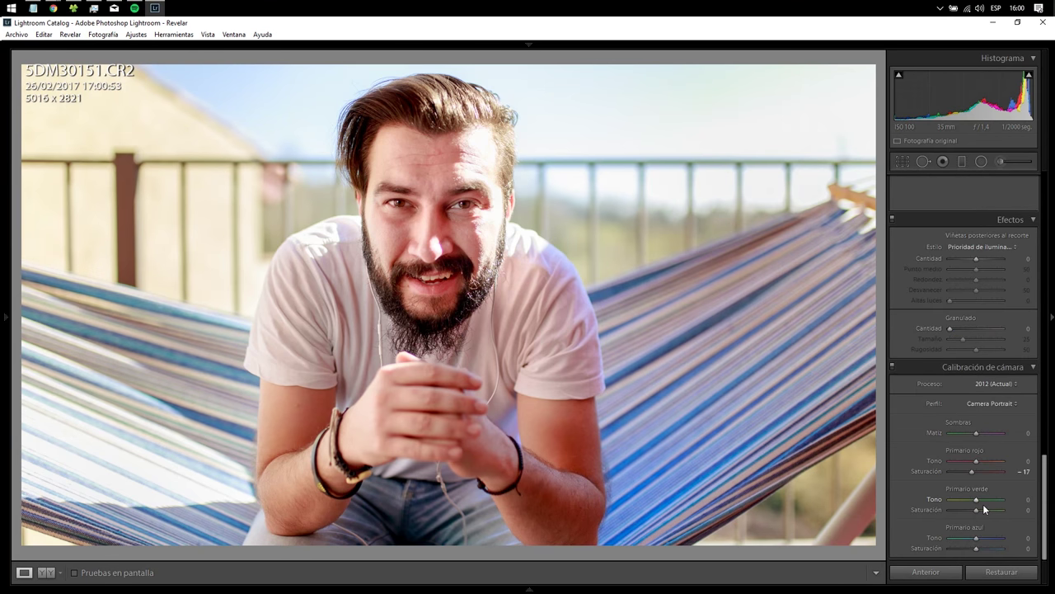
double_click(913, 510)
left_click_drag(977, 510, 978, 511)
left_click_drag(971, 512, 969, 512)
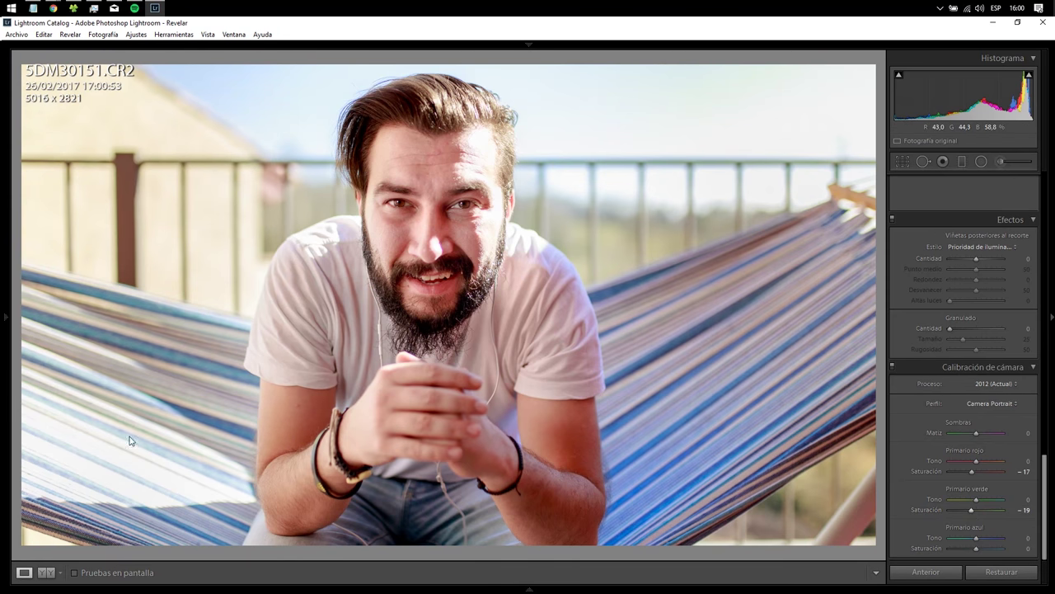
left_click(49, 572)
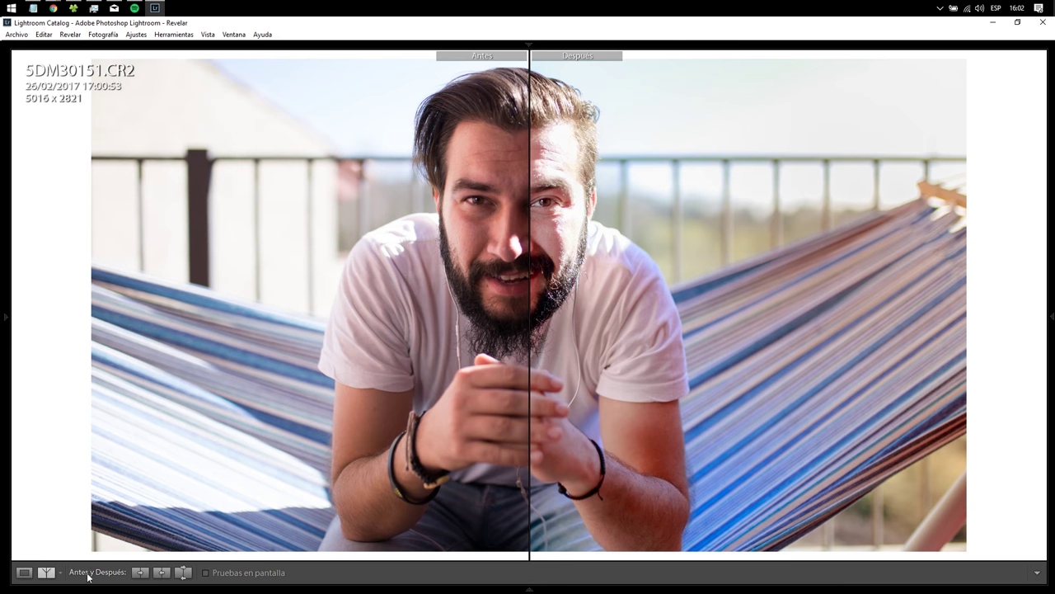
left_click(59, 572)
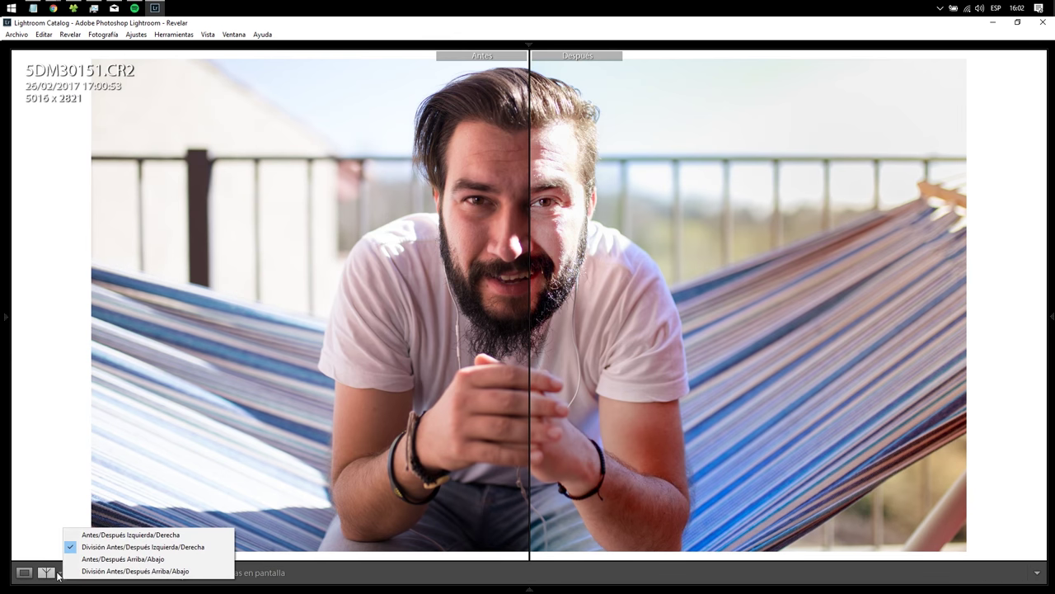
left_click(74, 558)
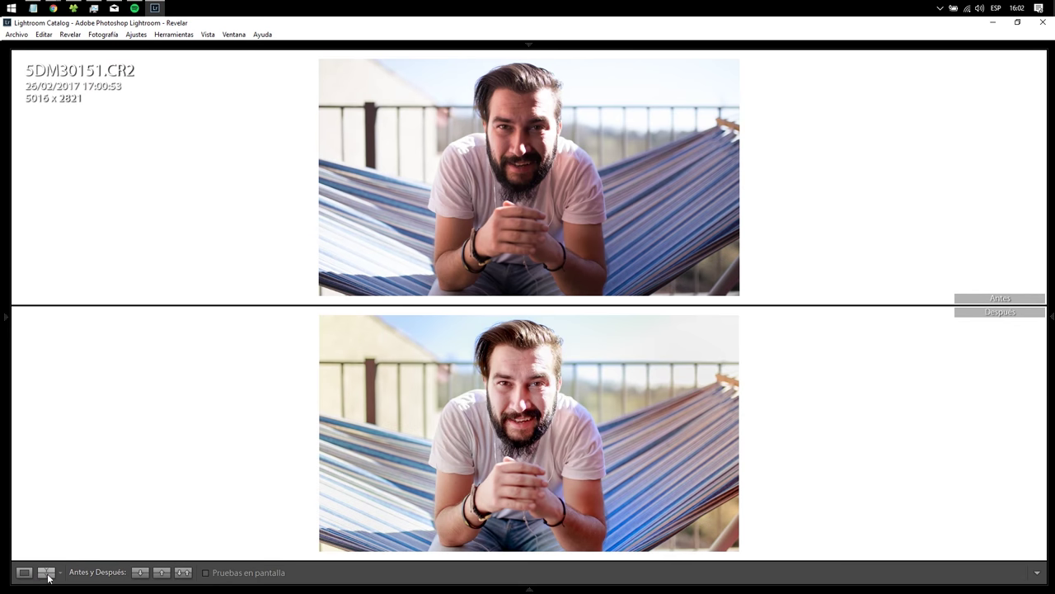
left_click(60, 573)
left_click(78, 570)
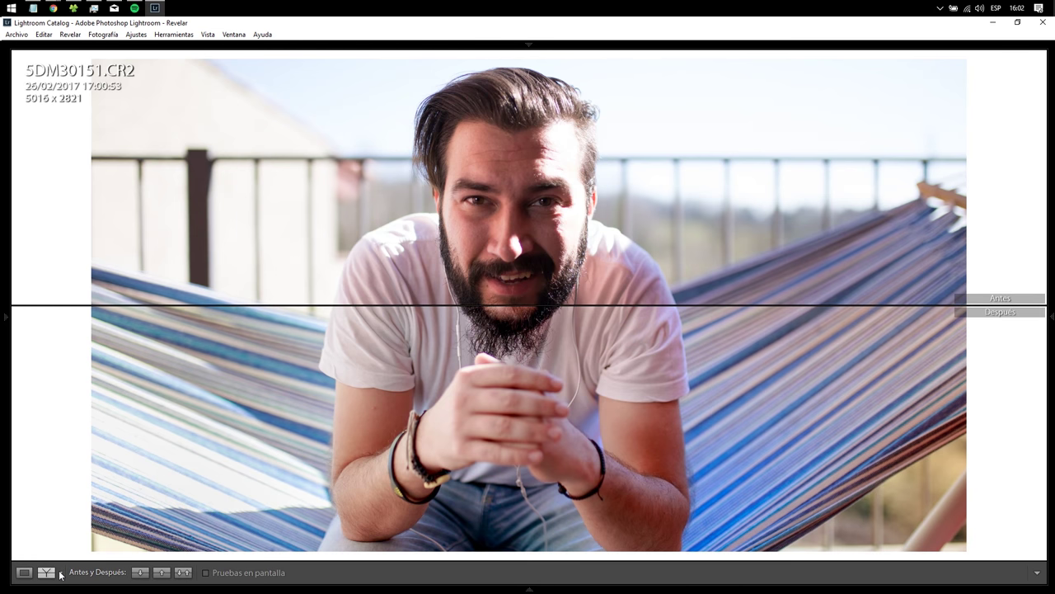
left_click(61, 574)
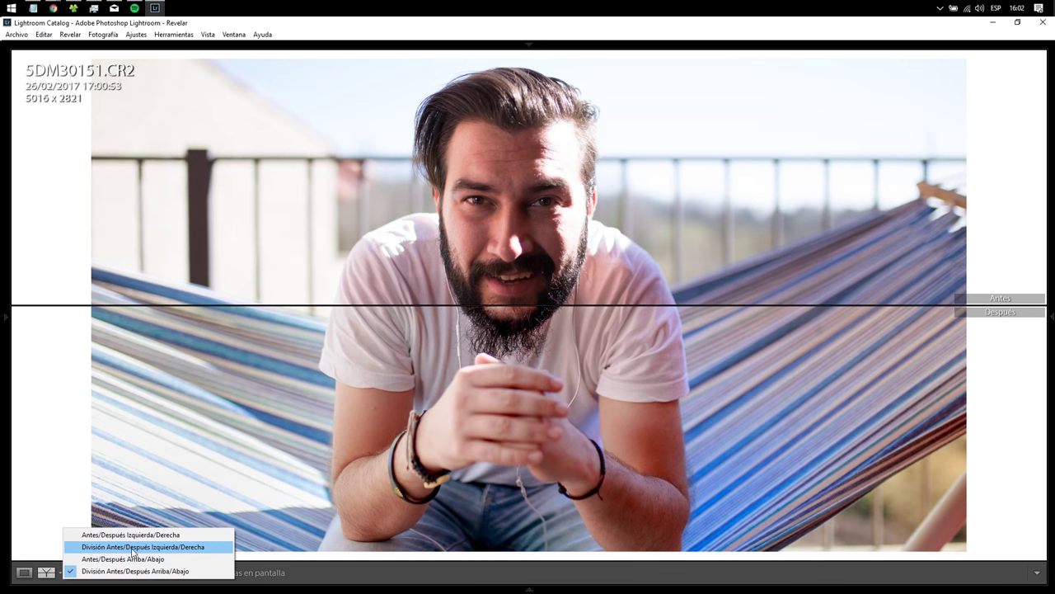
left_click(132, 547)
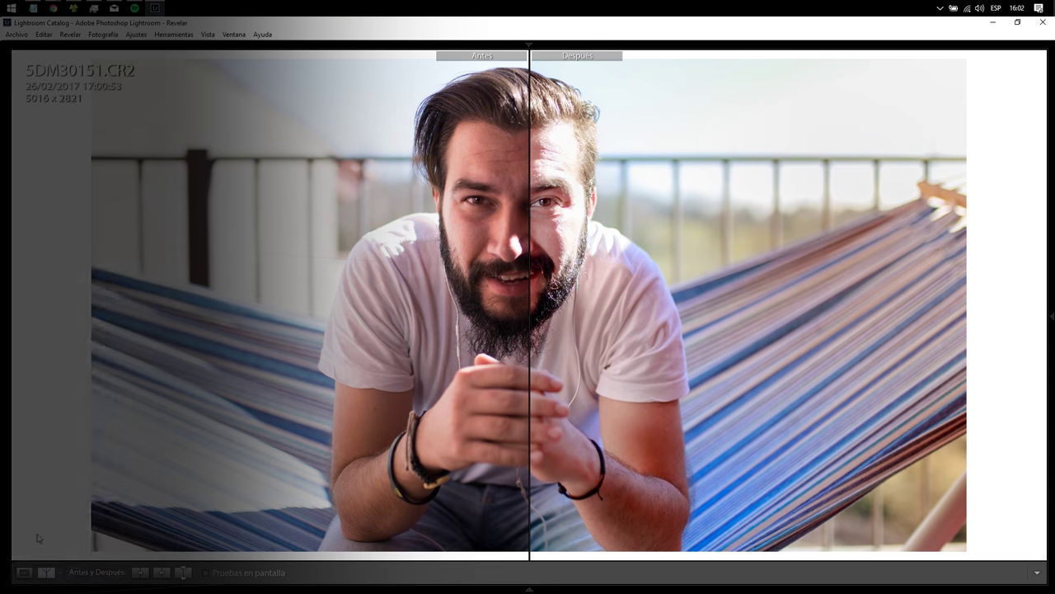
- Toggle repeatedly between the edited-only view and the before/after split with Y
key("y")
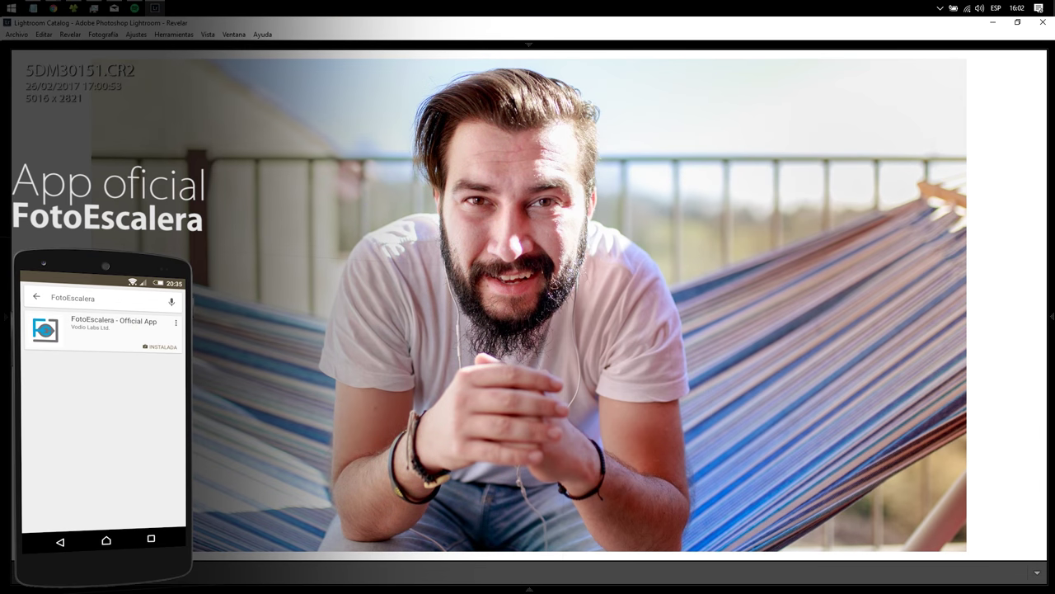
key("y")
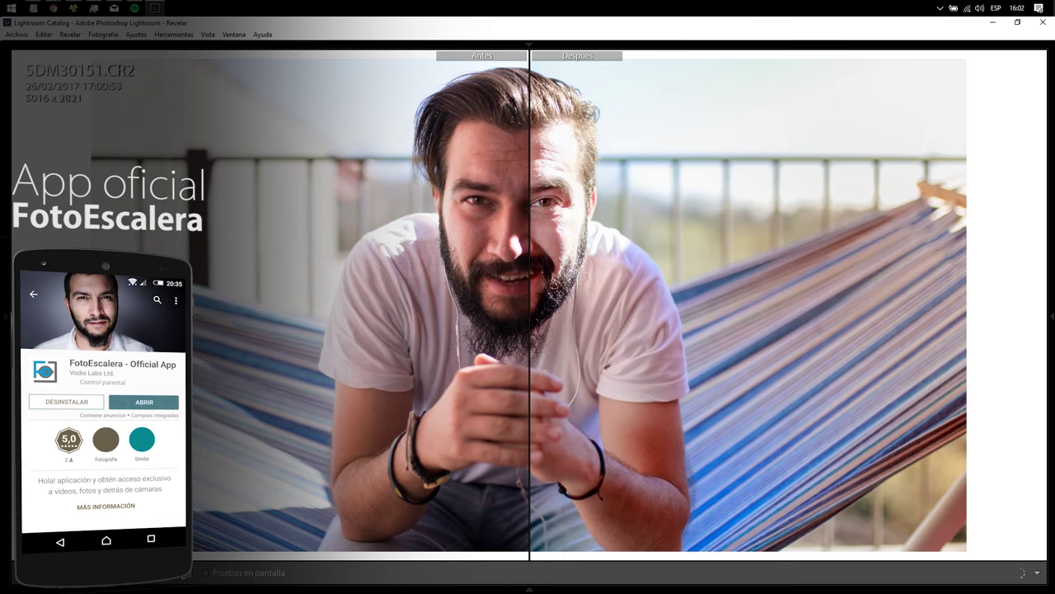
key("y")
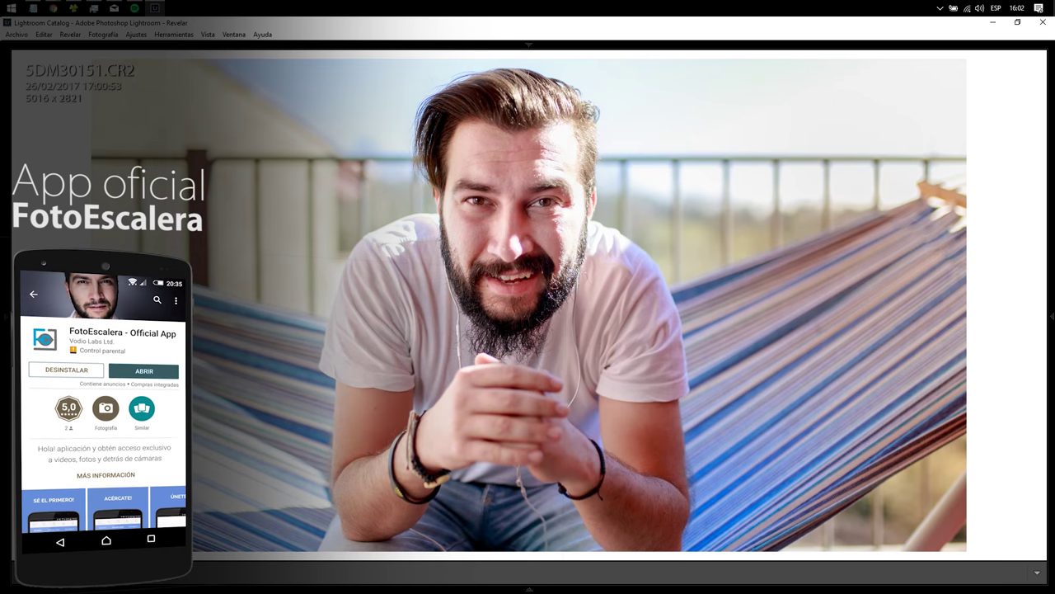
key("y")
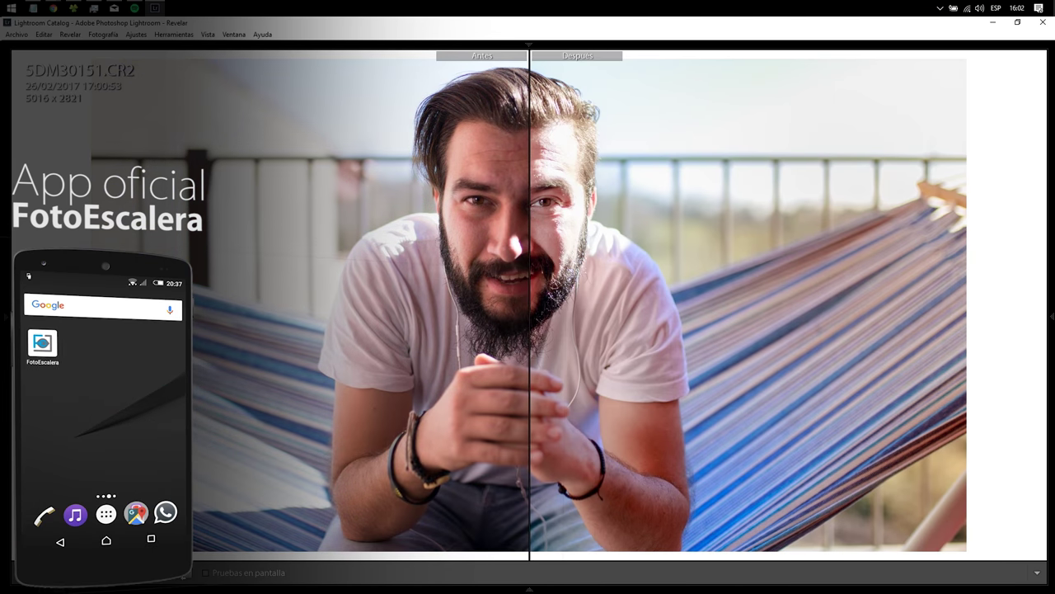
key("y")
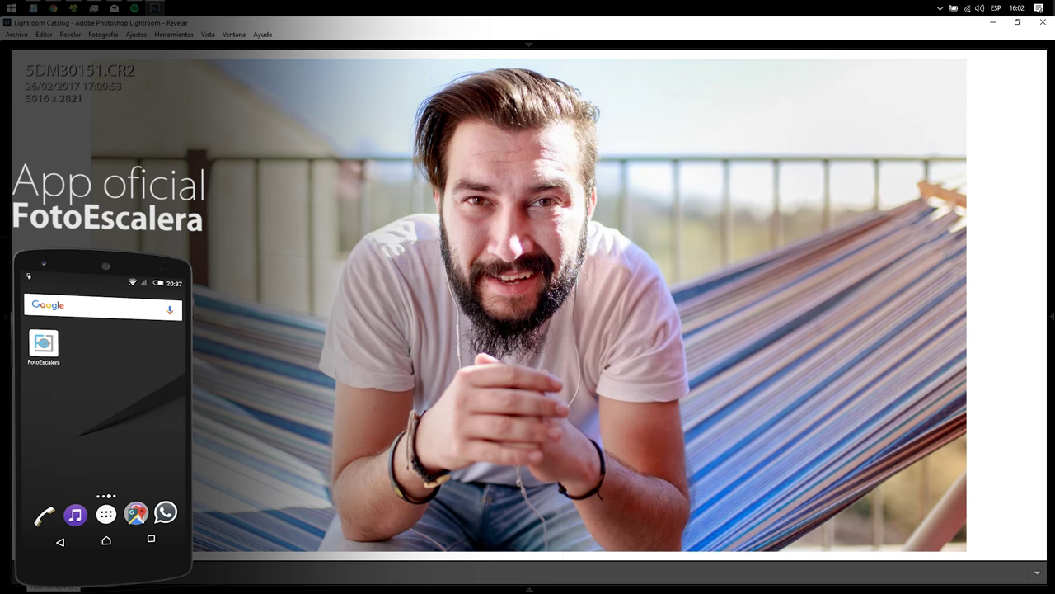
key("y")
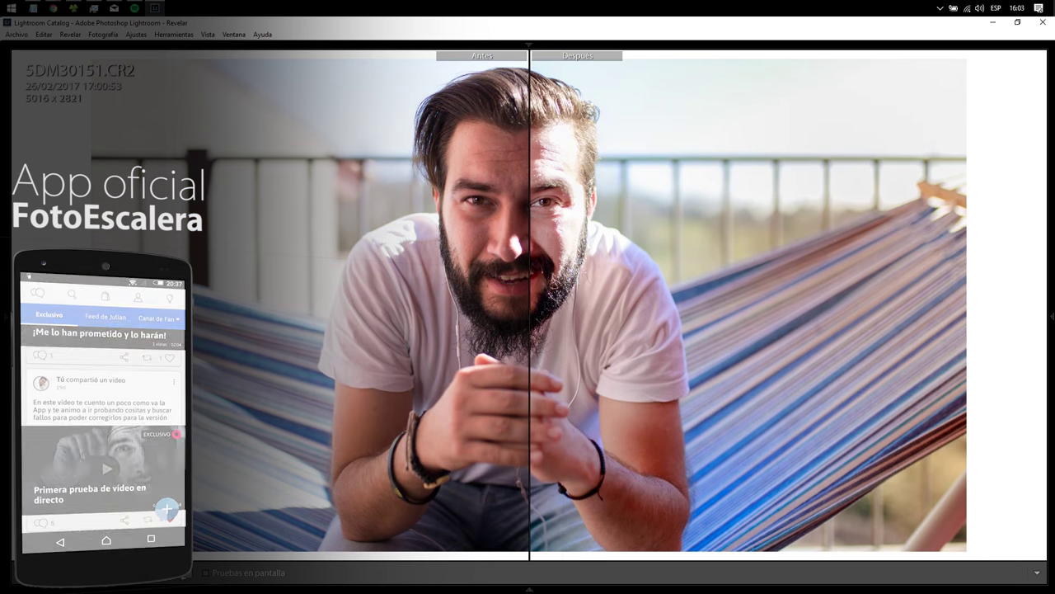
- Show only the edited portrait and set the surrounding background to black
key("y")
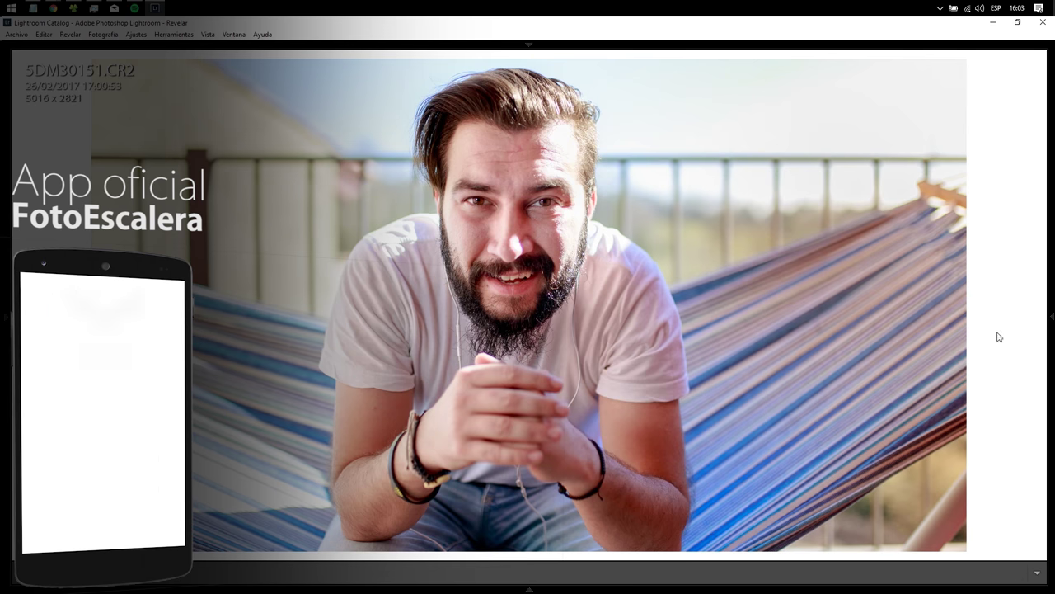
right_click(1003, 337)
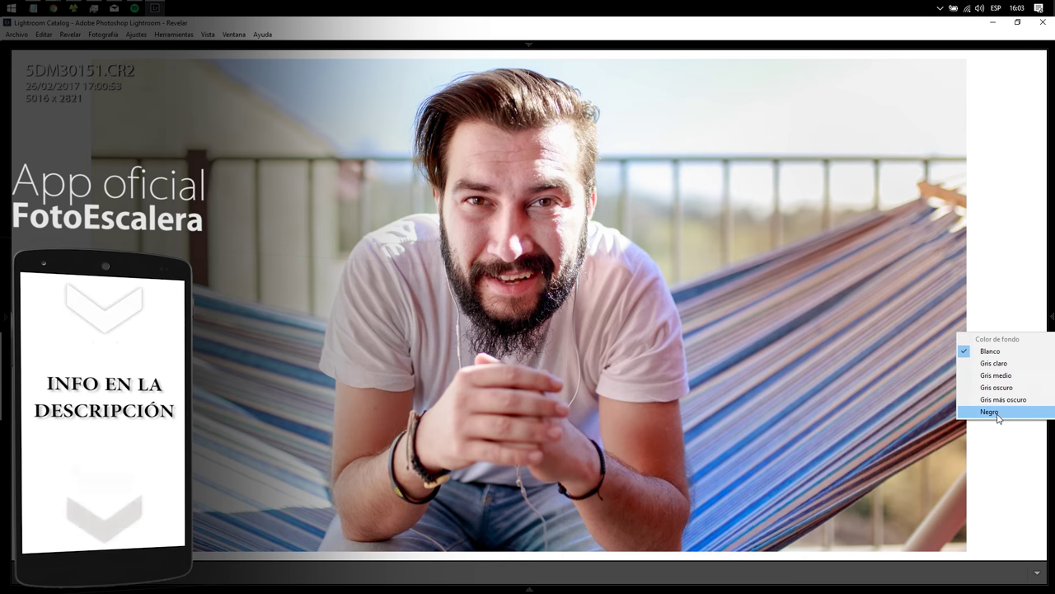
left_click(998, 419)
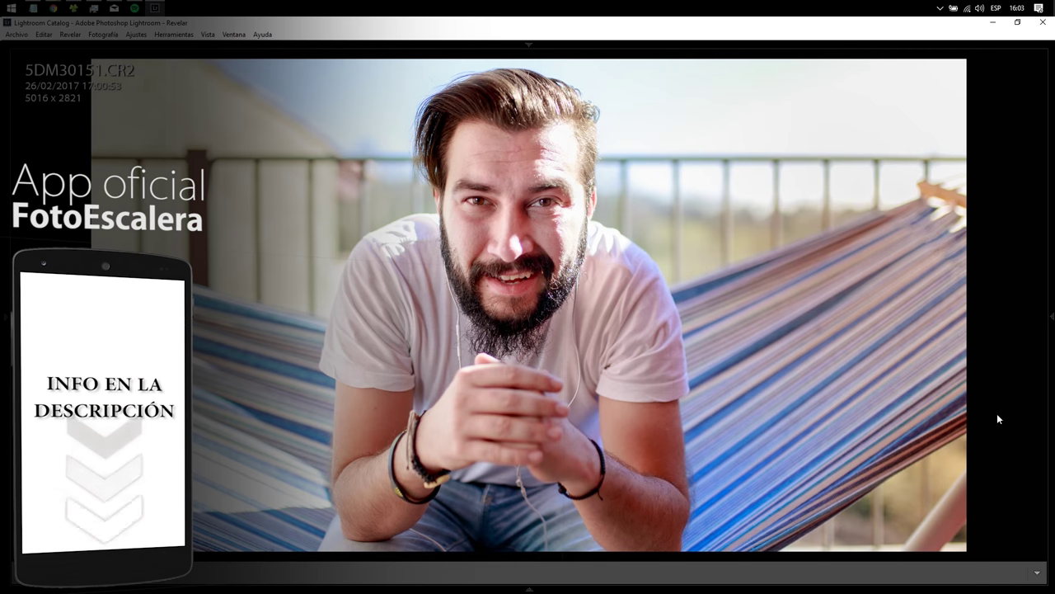